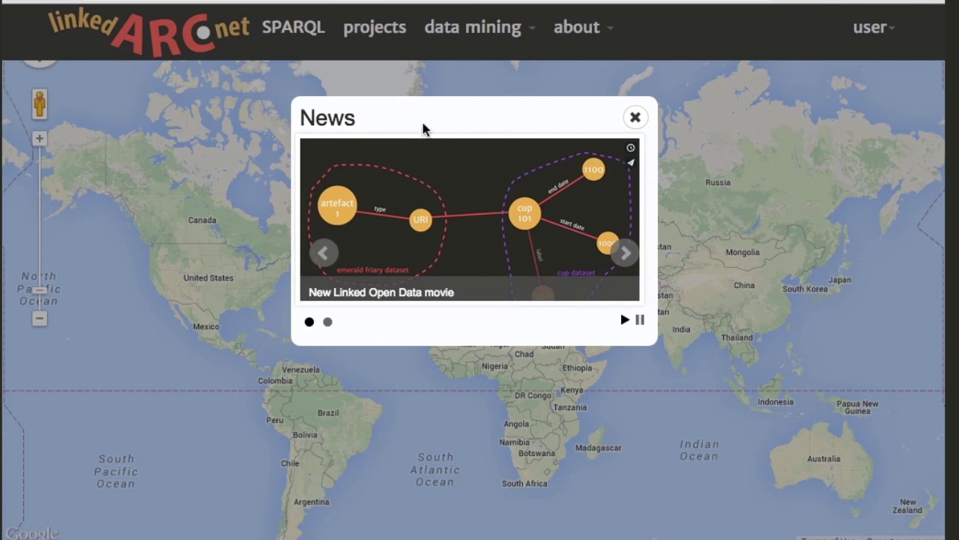
Dismiss the News popup and open the Priniatikos Pyrgos project from its marker on the world map.
{"action": "left_click", "coordinate": [635, 118]}
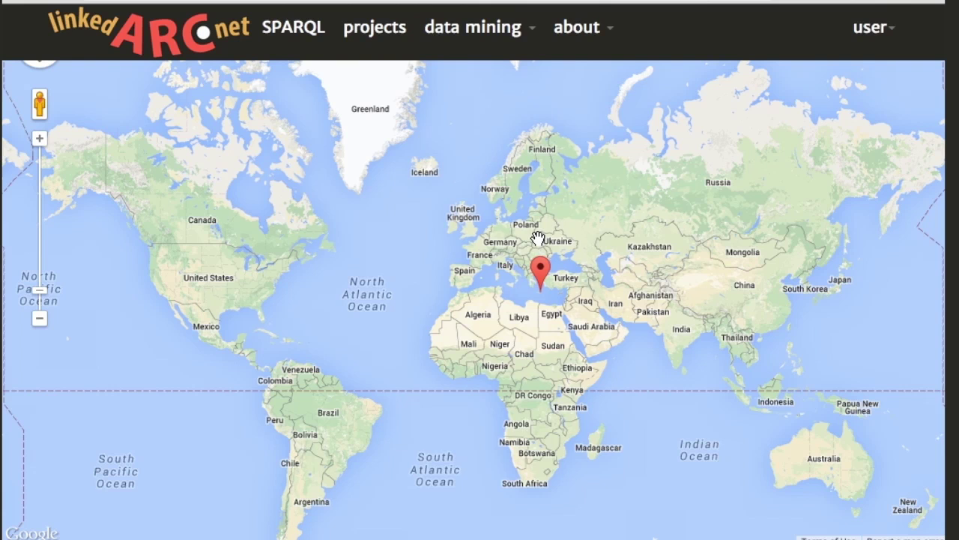
{"action": "left_click", "coordinate": [543, 274]}
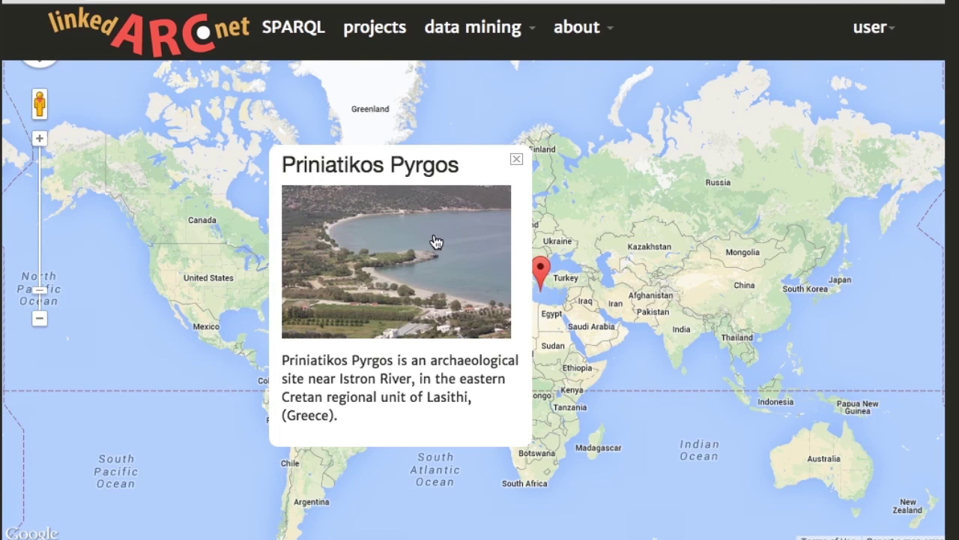
{"action": "left_click", "coordinate": [355, 261]}
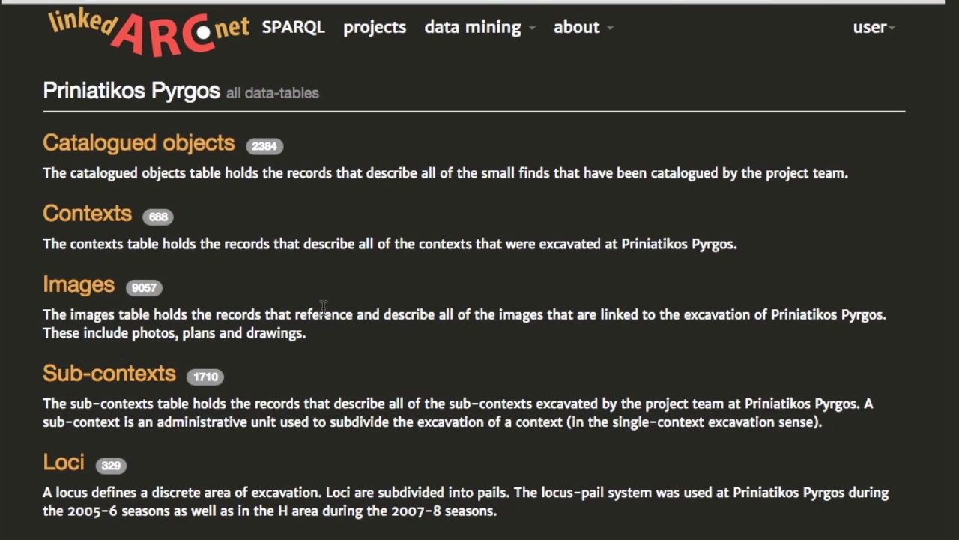
Look through the project's data tables, then open record 1 of the Contexts table.
{"action": "scroll", "coordinate": [382, 333], "scroll_direction": "down", "scroll_amount": 5}
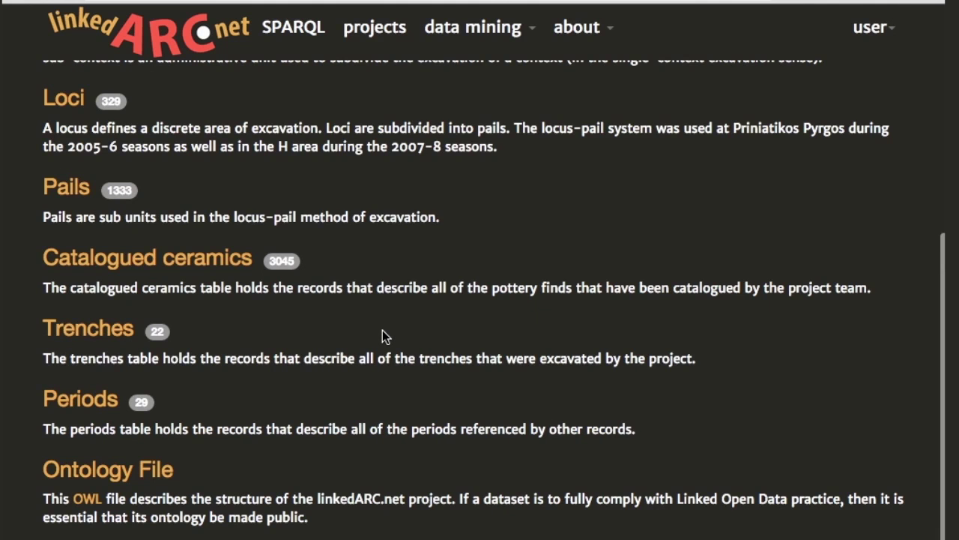
{"action": "scroll", "coordinate": [382, 335], "scroll_direction": "up", "scroll_amount": 4}
{"action": "scroll", "coordinate": [384, 331], "scroll_direction": "up", "scroll_amount": 1}
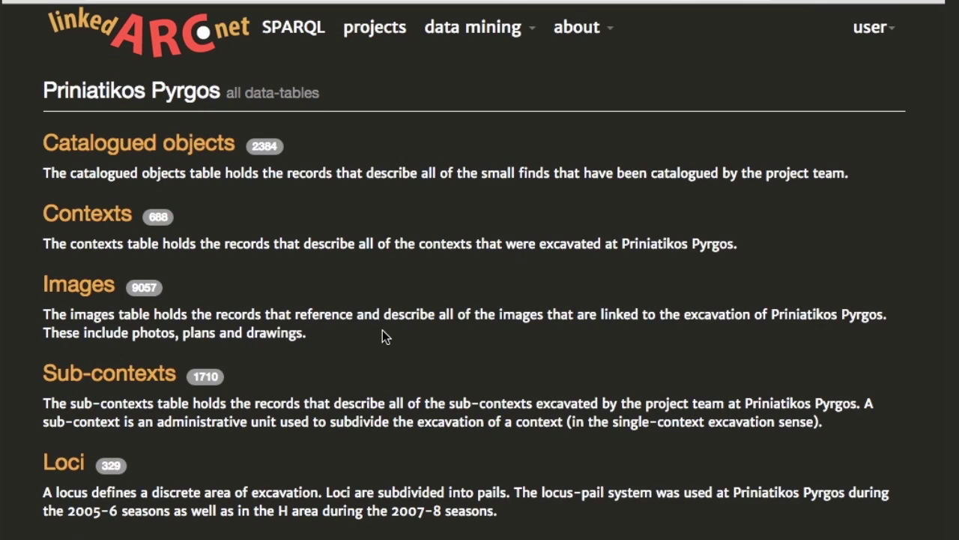
{"action": "scroll", "coordinate": [384, 334], "scroll_direction": "down", "scroll_amount": 6}
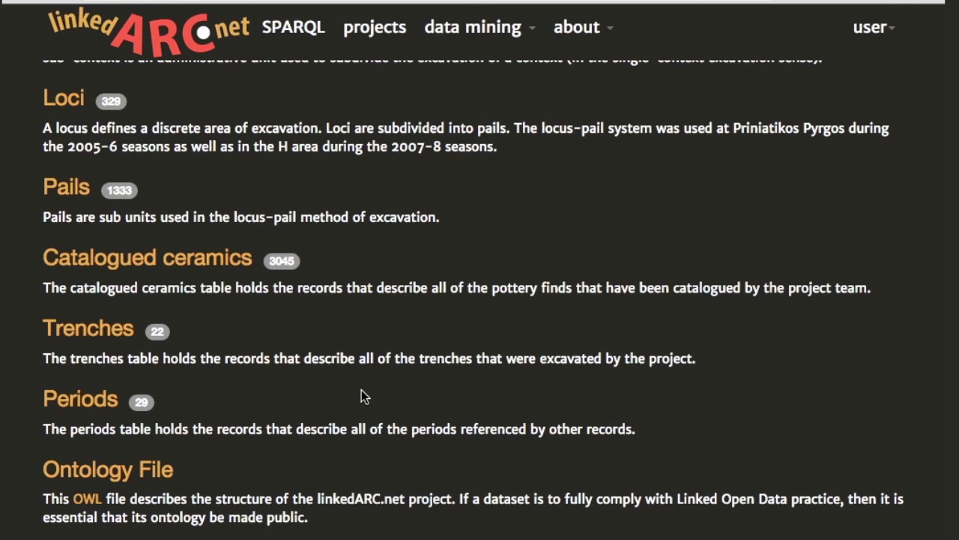
{"action": "scroll", "coordinate": [362, 390], "scroll_direction": "up", "scroll_amount": 5}
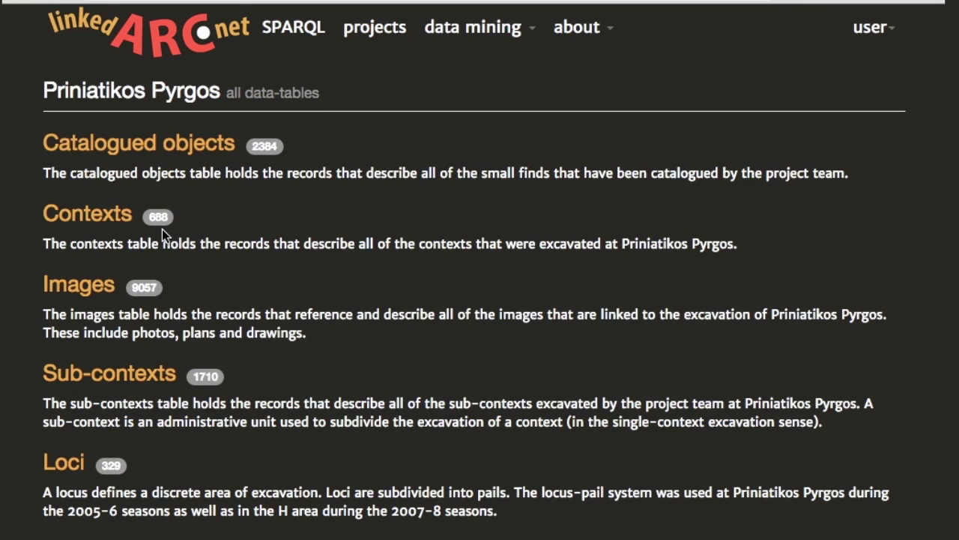
{"action": "left_click", "coordinate": [106, 222]}
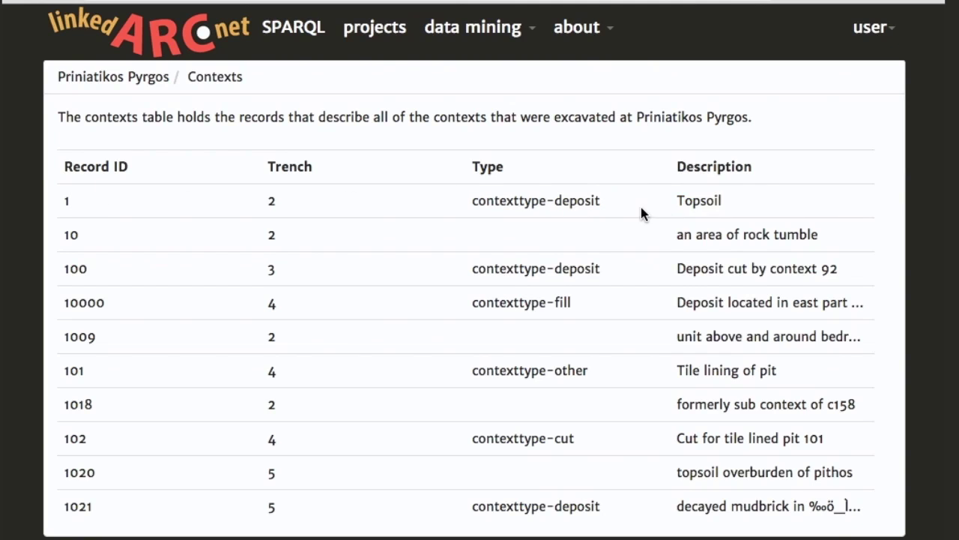
{"action": "left_click", "coordinate": [488, 272]}
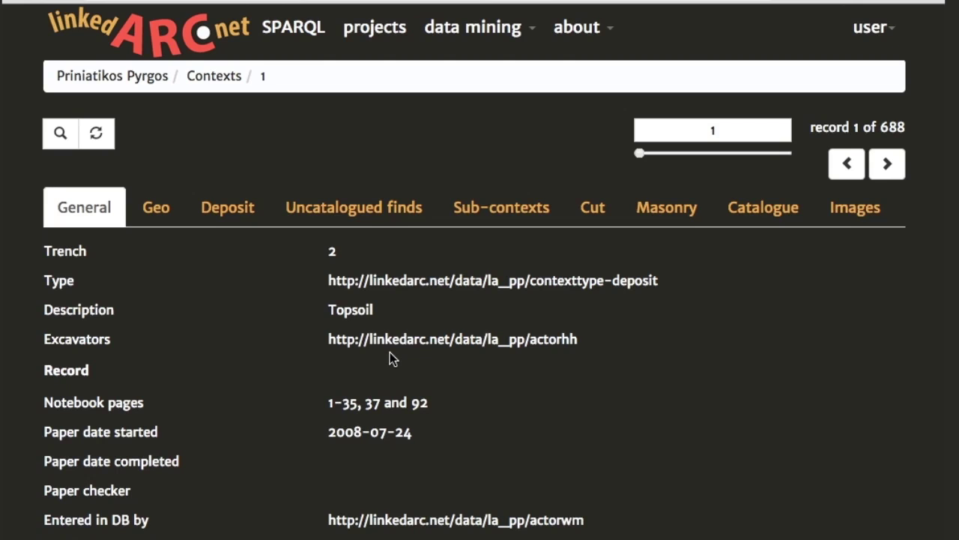
Locate the context's red outline on the satellite map in its Geo data and examine it up close.
{"action": "left_click", "coordinate": [153, 219]}
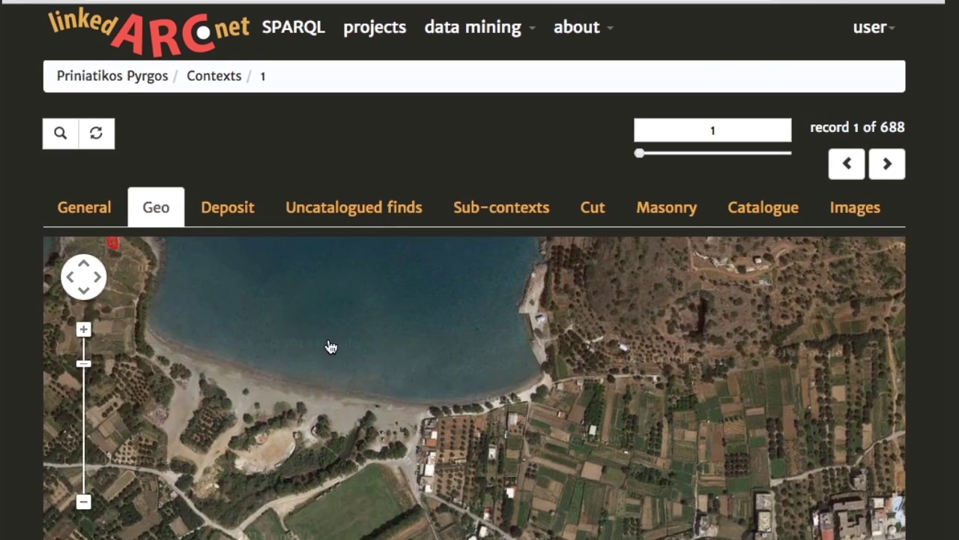
{"action": "scroll", "coordinate": [496, 333], "scroll_direction": "up", "scroll_amount": 1}
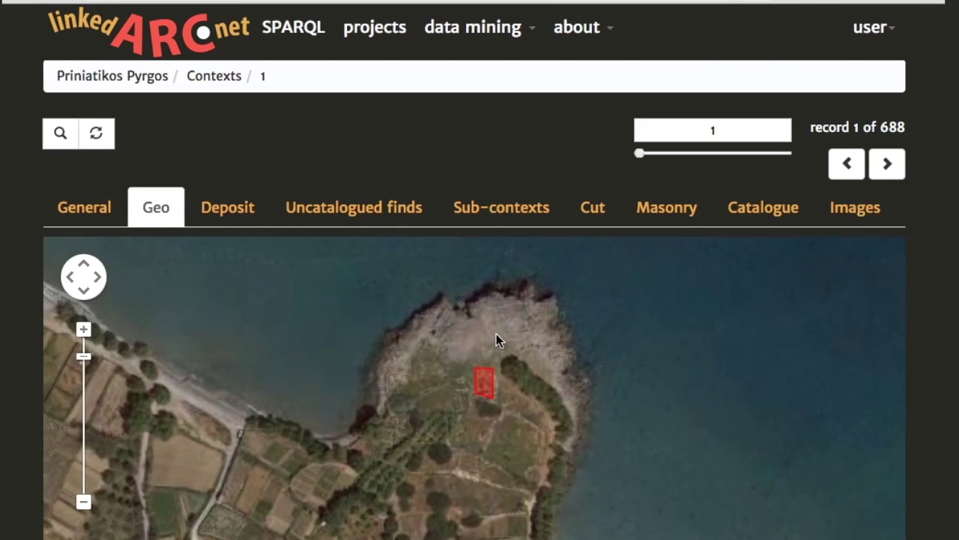
{"action": "left_click_drag", "start_coordinate": [542, 395], "coordinate": [525, 337]}
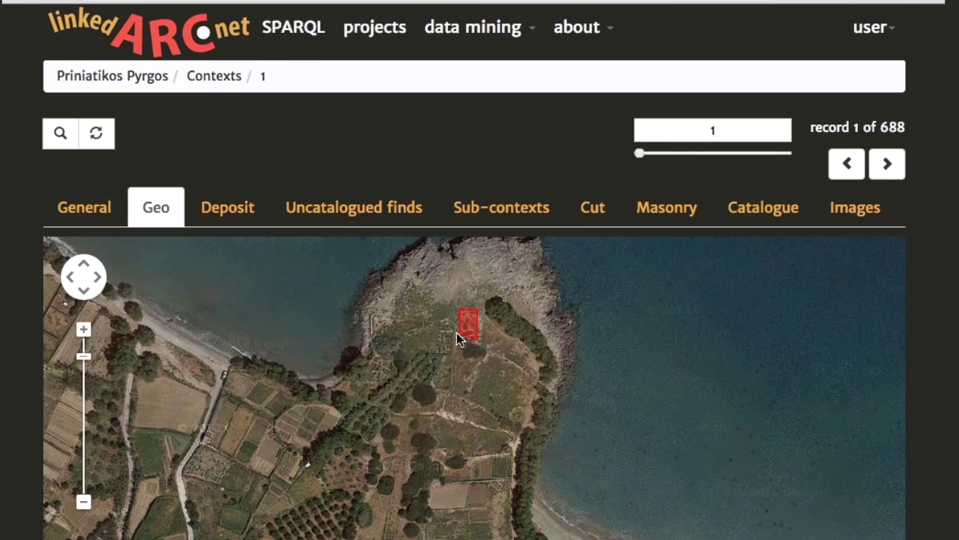
{"action": "left_click_drag", "start_coordinate": [487, 317], "coordinate": [563, 345]}
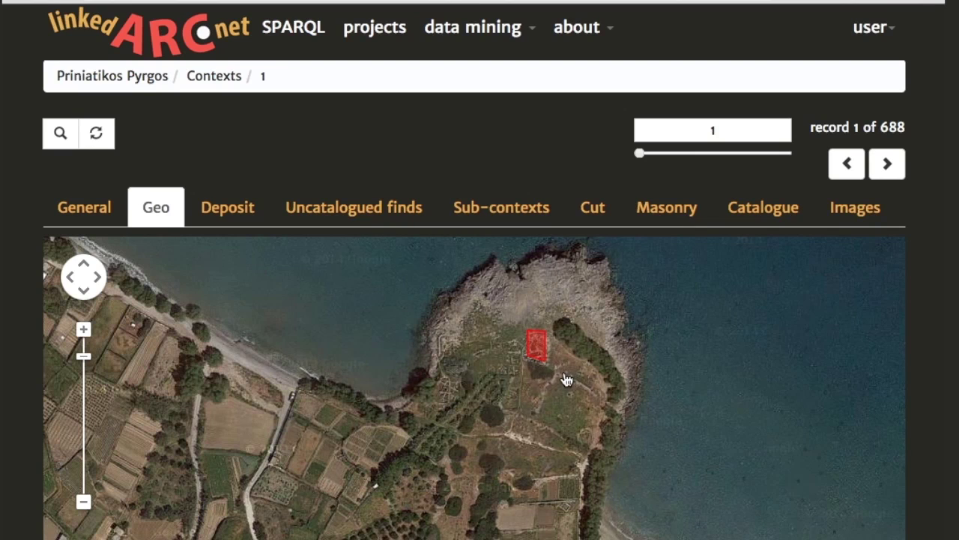
{"action": "left_click_drag", "start_coordinate": [563, 379], "coordinate": [520, 372]}
{"action": "scroll", "coordinate": [501, 349], "scroll_direction": "up", "scroll_amount": 1}
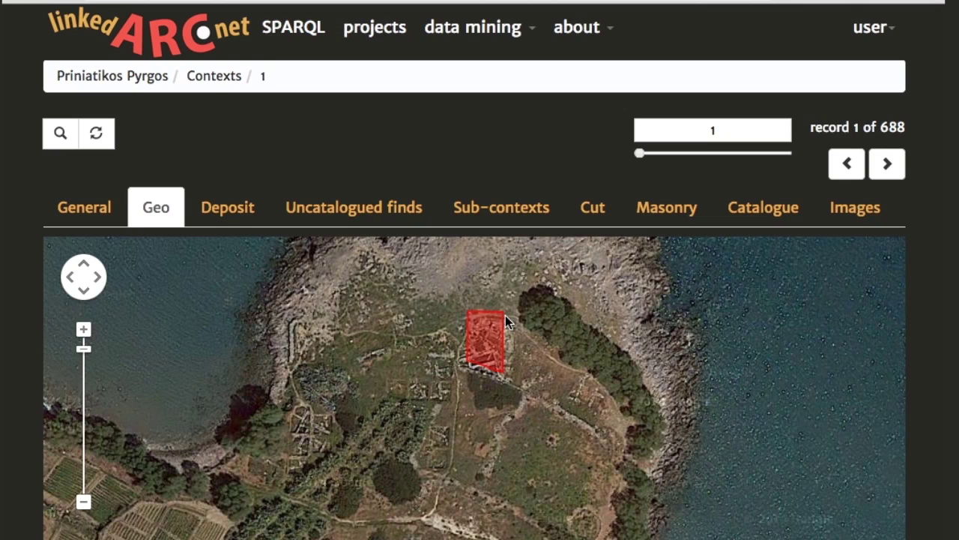
{"action": "left_click_drag", "start_coordinate": [456, 339], "coordinate": [404, 340]}
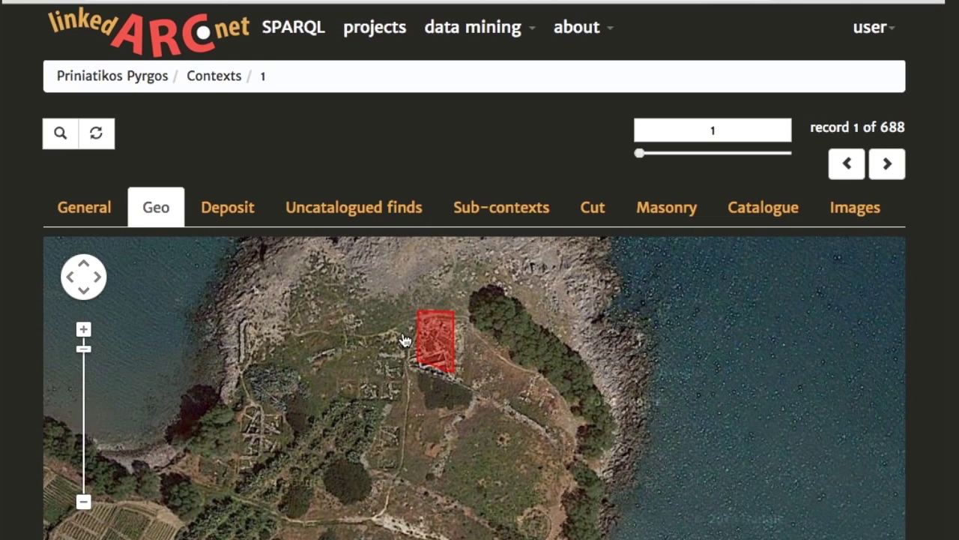
Examine the context's Deposit data, including the discussion, soil, measurements and matrices sections.
{"action": "left_click", "coordinate": [226, 212]}
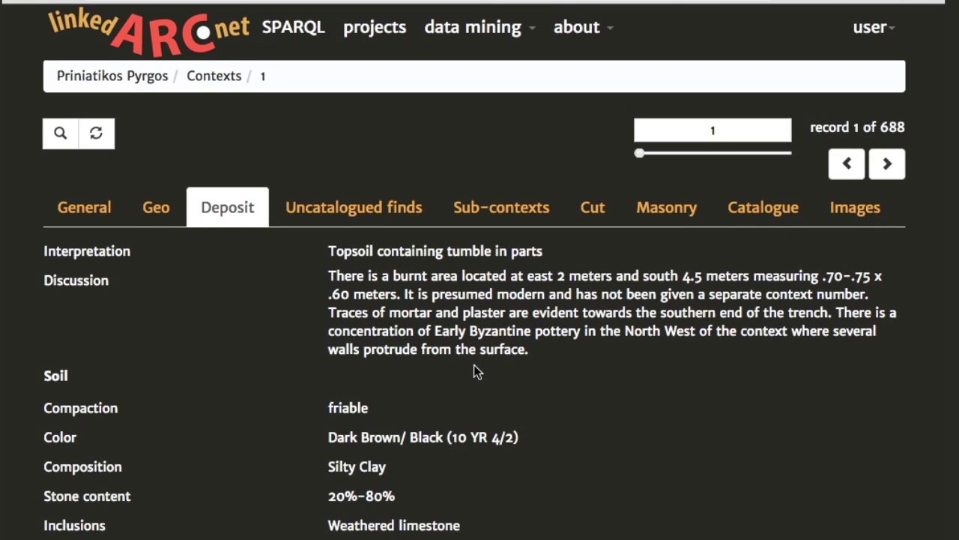
{"action": "scroll", "coordinate": [475, 372], "scroll_direction": "down", "scroll_amount": 2}
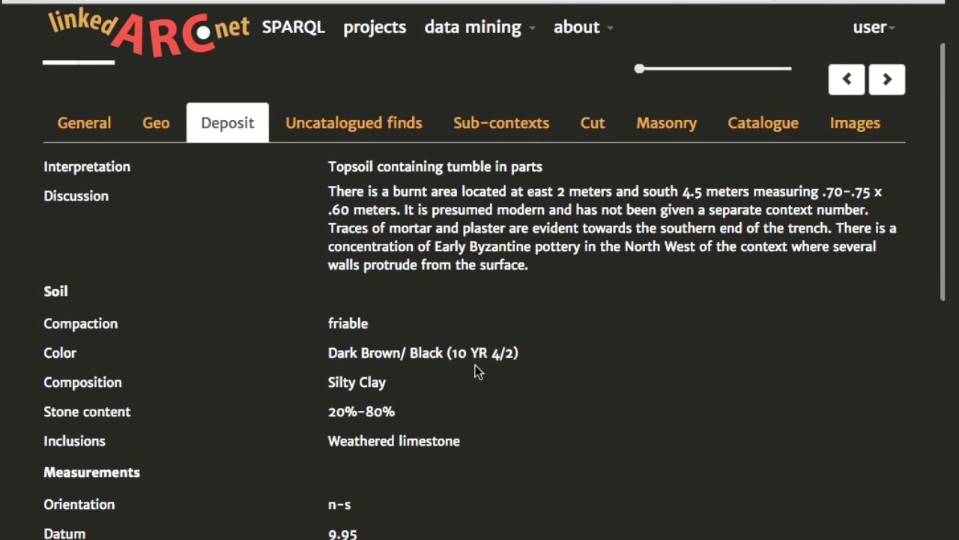
{"action": "scroll", "coordinate": [477, 364], "scroll_direction": "down", "scroll_amount": 2}
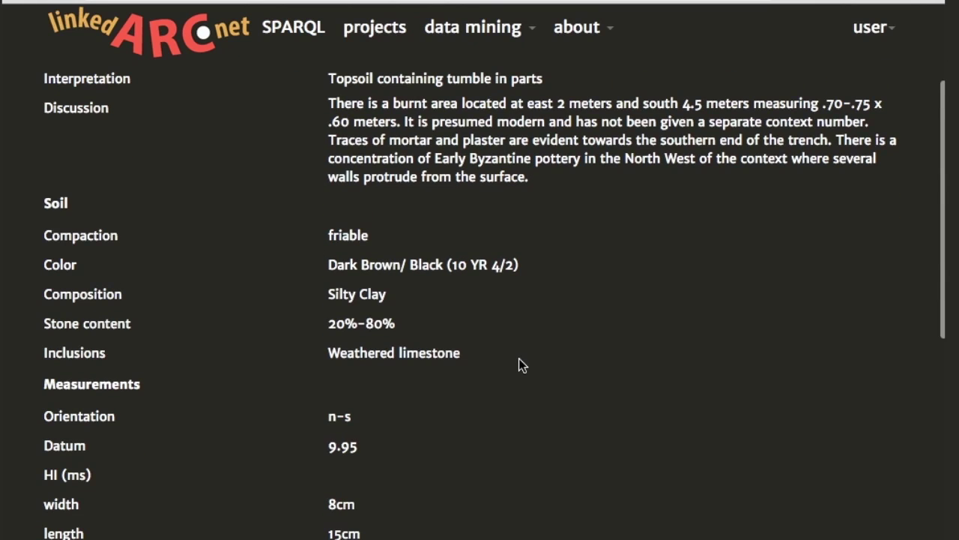
{"action": "scroll", "coordinate": [465, 352], "scroll_direction": "down", "scroll_amount": 2}
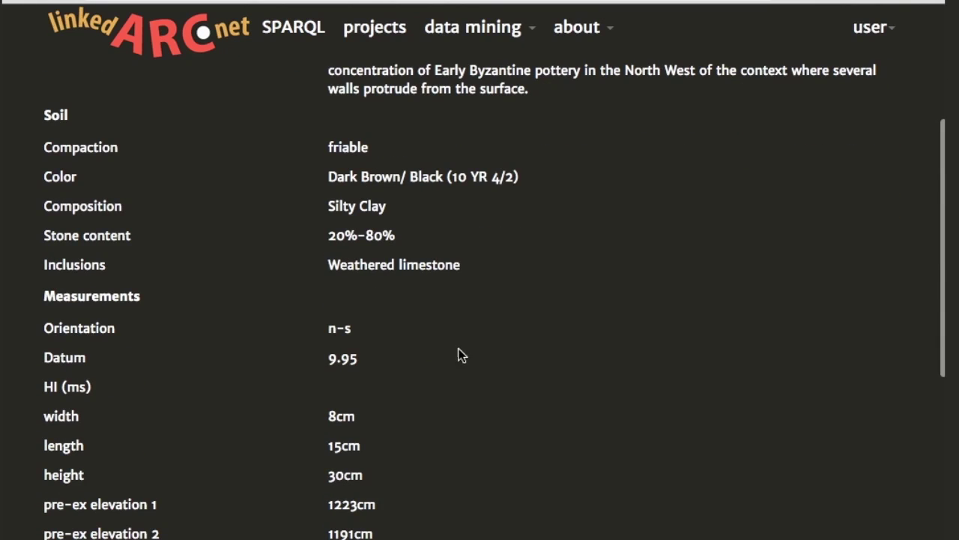
{"action": "scroll", "coordinate": [407, 353], "scroll_direction": "down", "scroll_amount": 10}
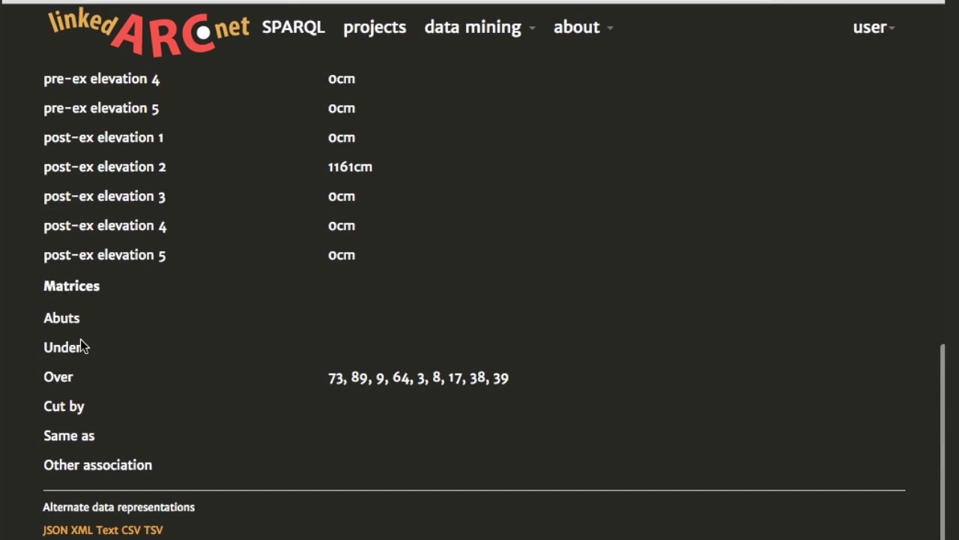
{"action": "scroll", "coordinate": [340, 295], "scroll_direction": "up", "scroll_amount": 11}
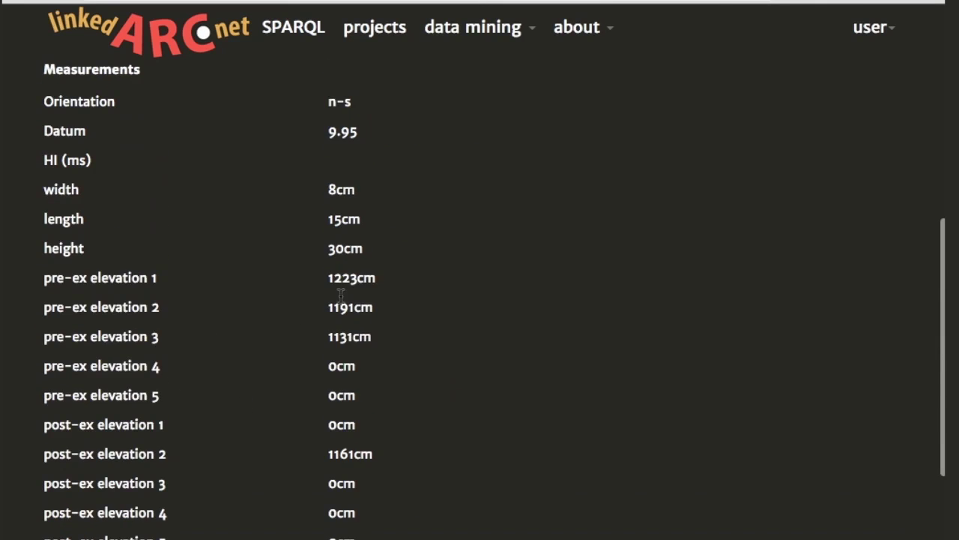
{"action": "scroll", "coordinate": [341, 290], "scroll_direction": "down", "scroll_amount": 11}
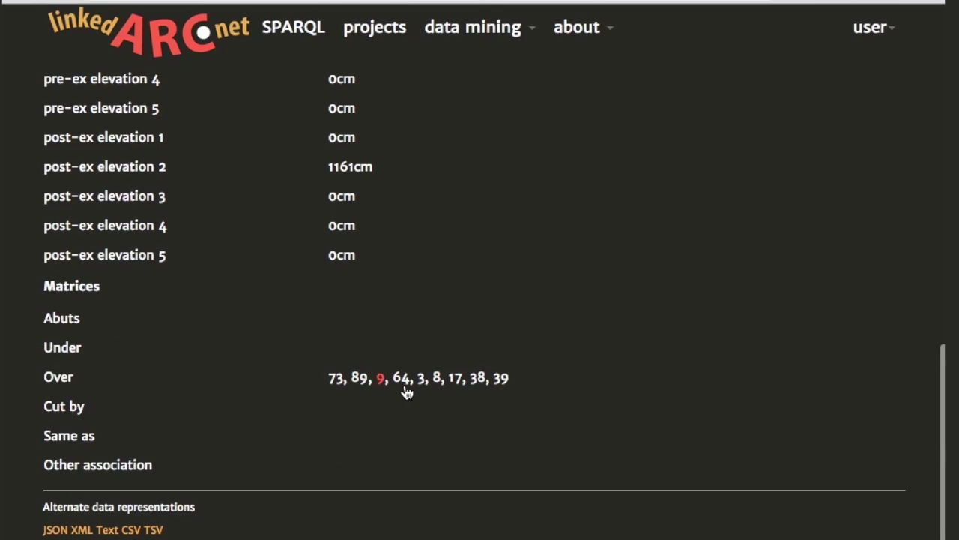
{"action": "scroll", "coordinate": [338, 317], "scroll_direction": "up", "scroll_amount": 15}
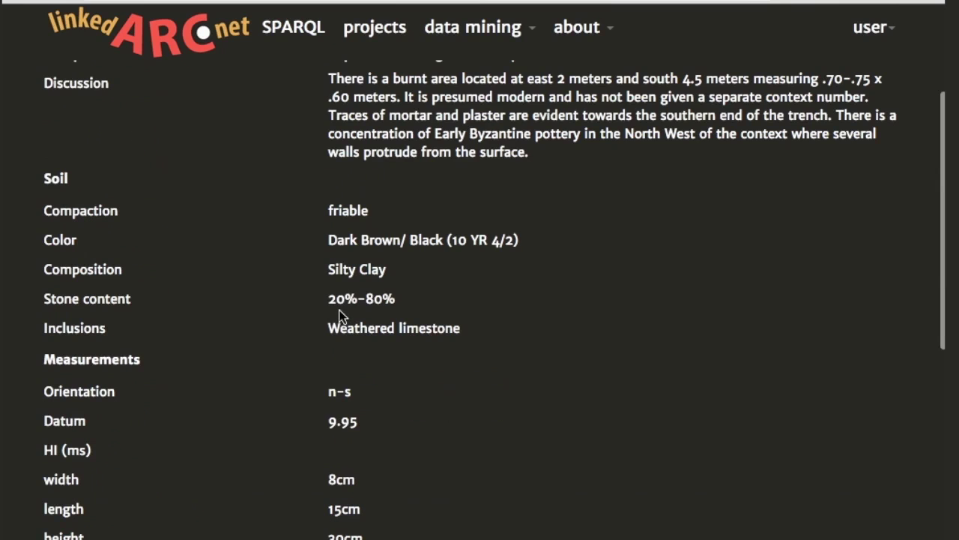
Examine the full list of the context's uncatalogued finds, glancing briefly at its sub-contexts in between.
{"action": "left_click", "coordinate": [367, 215]}
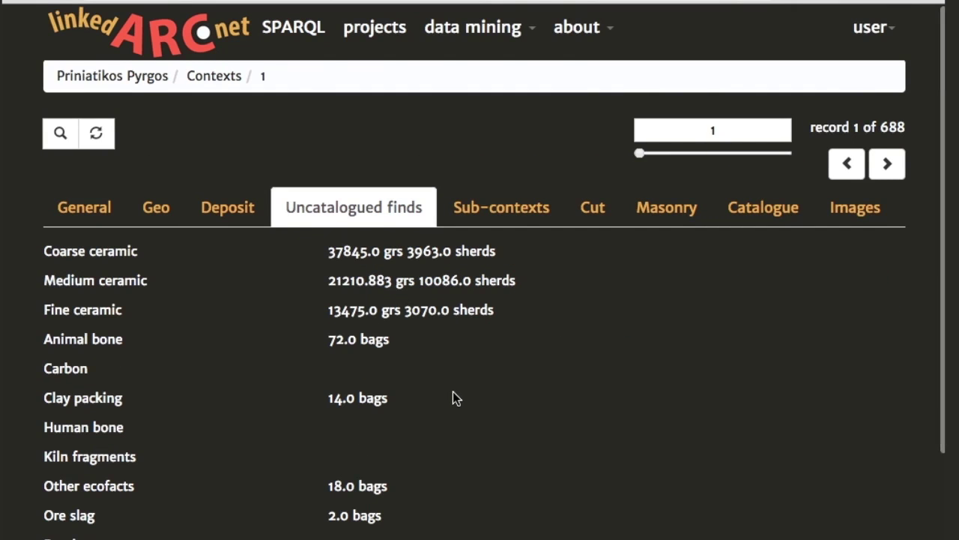
{"action": "left_click", "coordinate": [498, 212]}
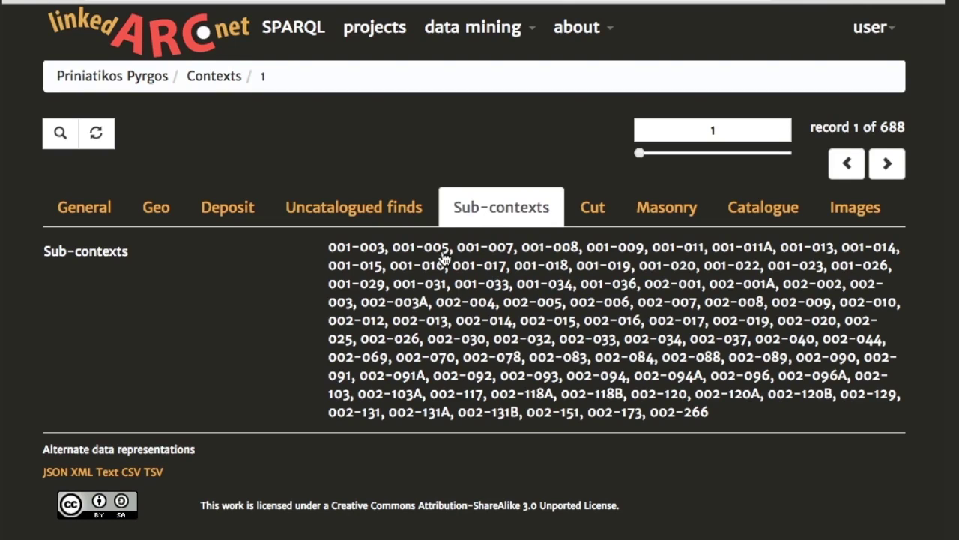
{"action": "left_click", "coordinate": [349, 209]}
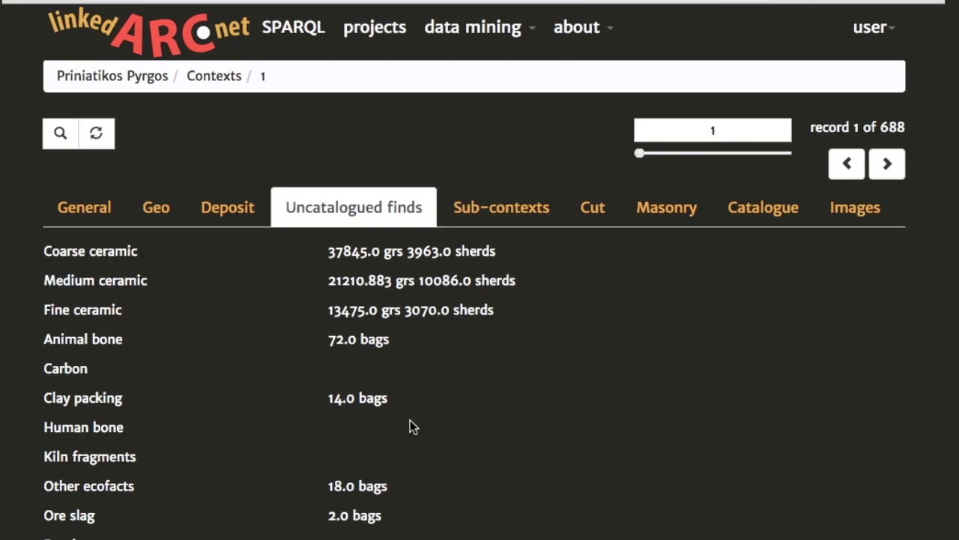
{"action": "scroll", "coordinate": [463, 401], "scroll_direction": "down", "scroll_amount": 2}
{"action": "scroll", "coordinate": [463, 403], "scroll_direction": "up", "scroll_amount": 2}
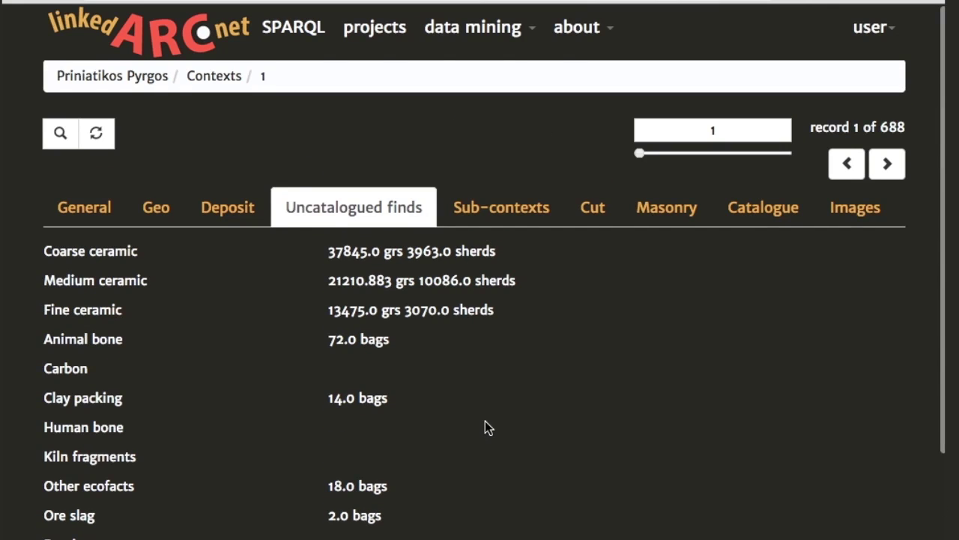
{"action": "scroll", "coordinate": [484, 427], "scroll_direction": "down", "scroll_amount": 1}
{"action": "scroll", "coordinate": [459, 411], "scroll_direction": "down", "scroll_amount": 2}
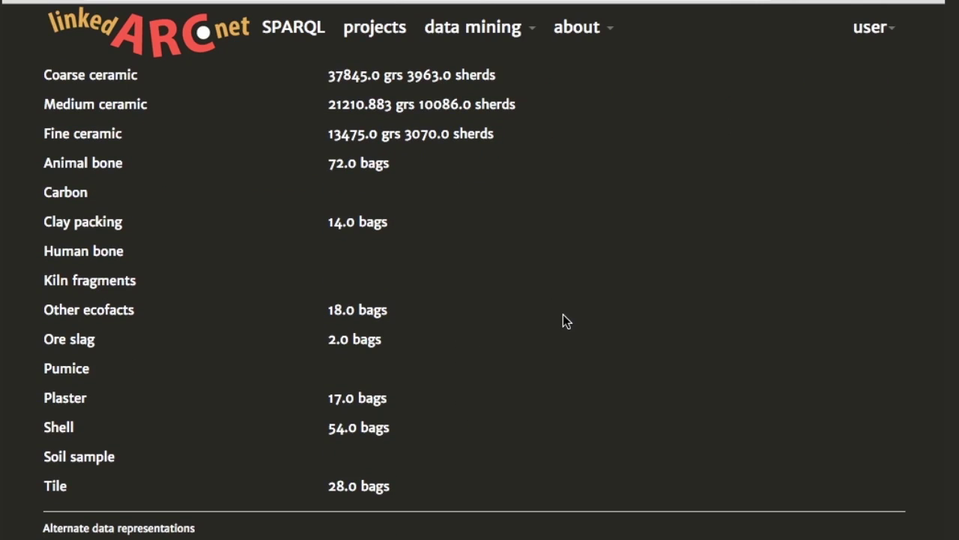
{"action": "scroll", "coordinate": [563, 314], "scroll_direction": "up", "scroll_amount": 1}
{"action": "scroll", "coordinate": [563, 319], "scroll_direction": "down", "scroll_amount": 2}
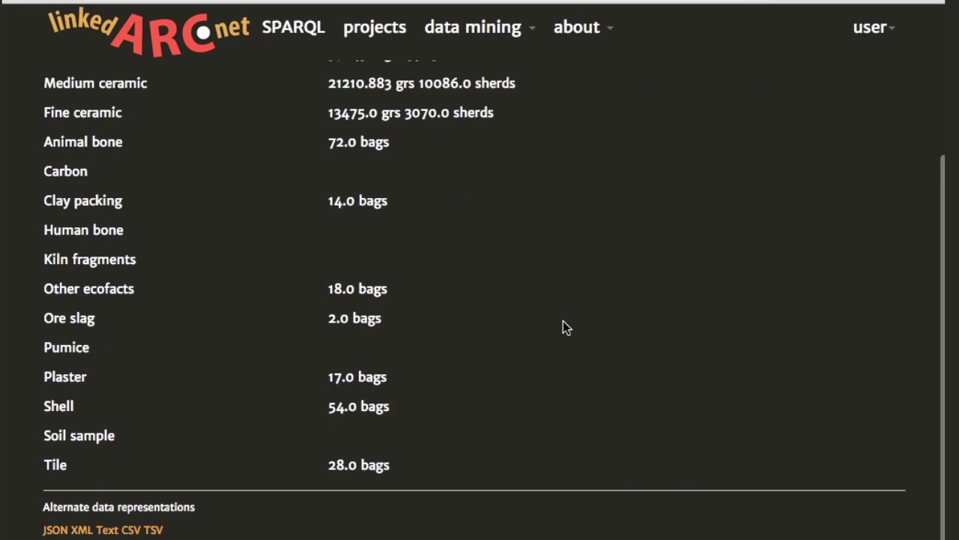
{"action": "scroll", "coordinate": [563, 320], "scroll_direction": "up", "scroll_amount": 3}
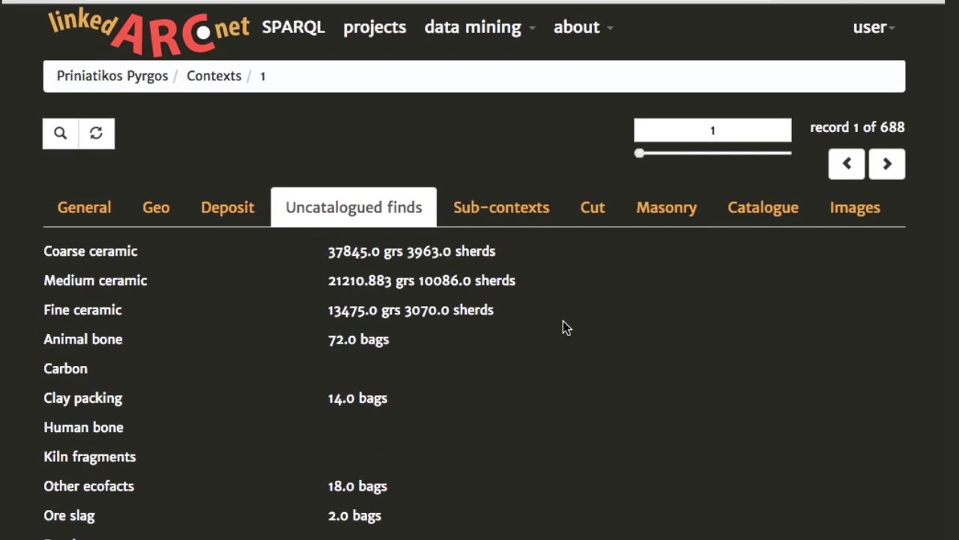
{"action": "scroll", "coordinate": [545, 334], "scroll_direction": "down", "scroll_amount": 2}
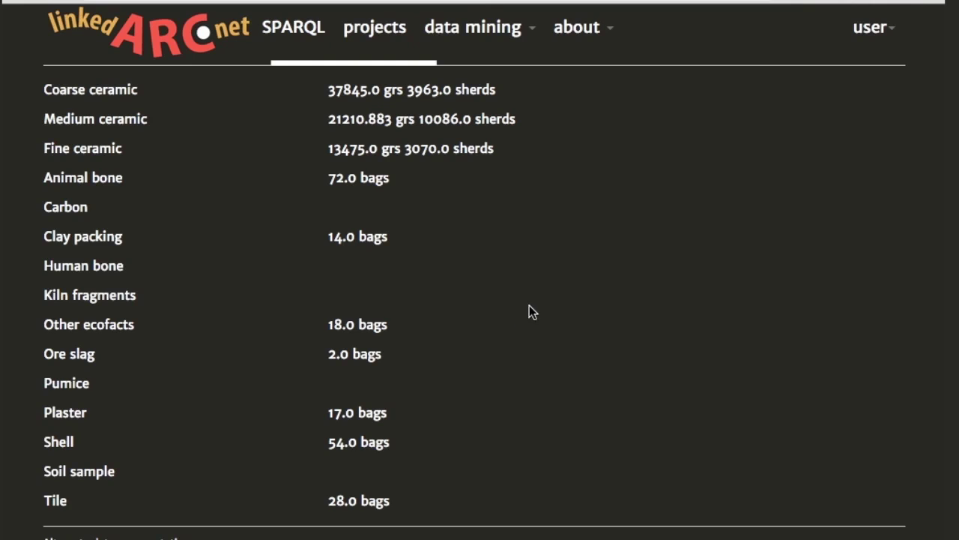
{"action": "scroll", "coordinate": [542, 279], "scroll_direction": "up", "scroll_amount": 2}
{"action": "scroll", "coordinate": [526, 300], "scroll_direction": "down", "scroll_amount": 3}
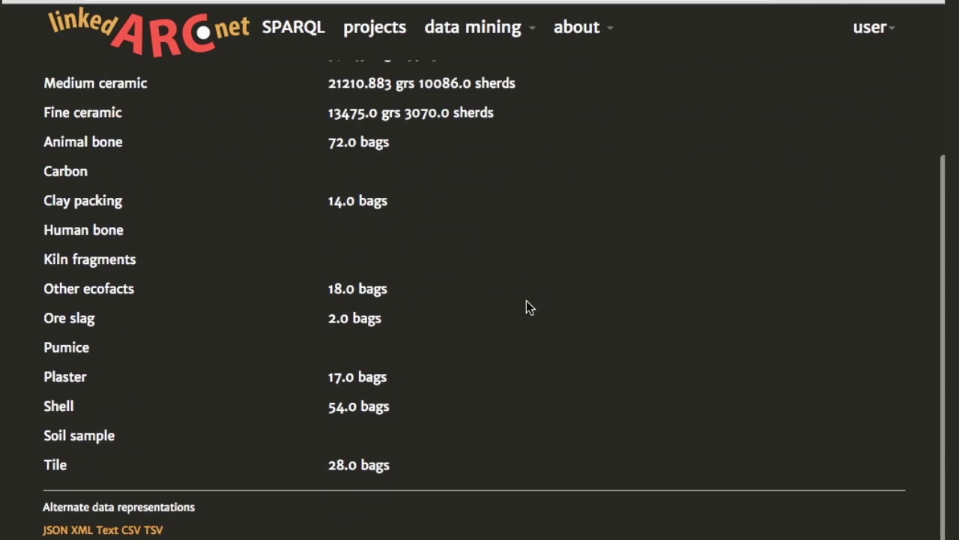
{"action": "scroll", "coordinate": [528, 298], "scroll_direction": "up", "scroll_amount": 3}
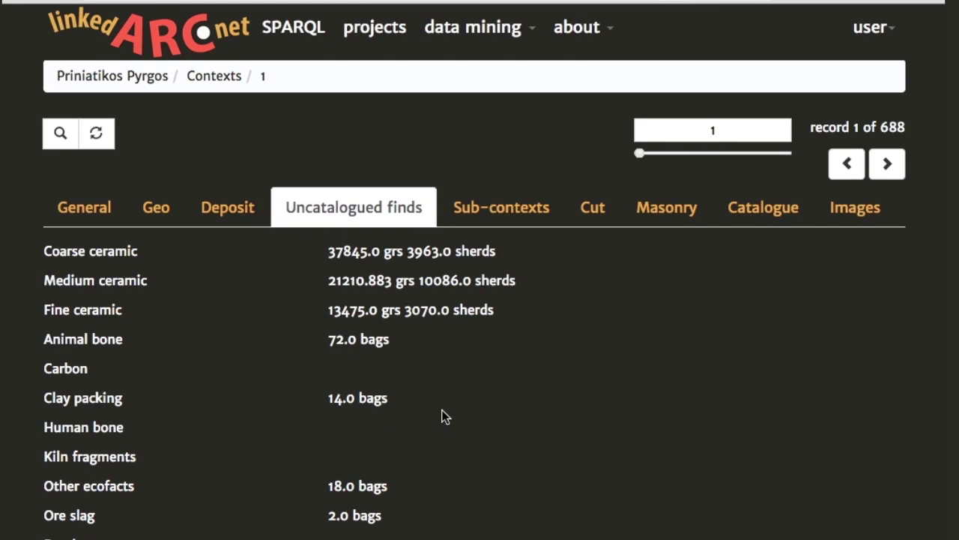
View the context's list of sub-contexts, then check its Cut and Masonry sections.
{"action": "left_click", "coordinate": [504, 219]}
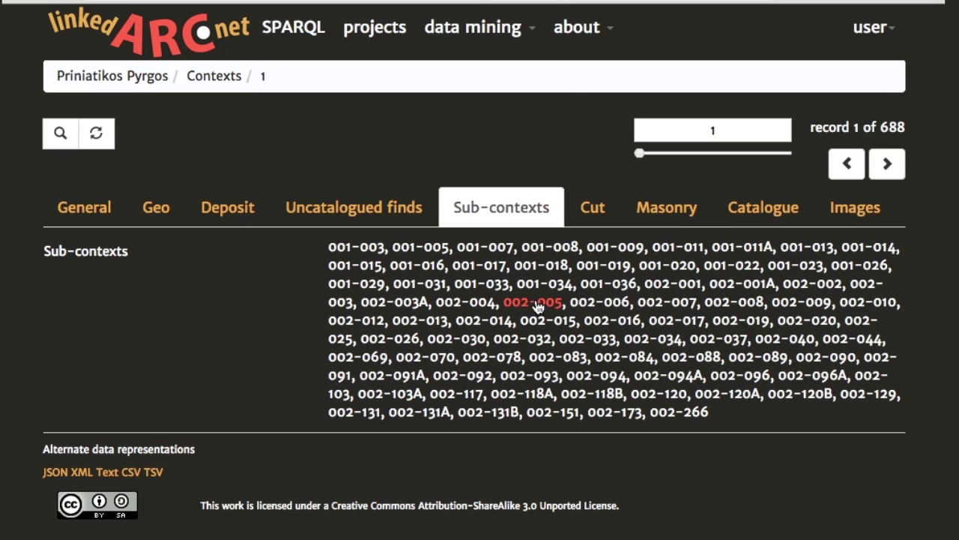
{"action": "left_click", "coordinate": [598, 218]}
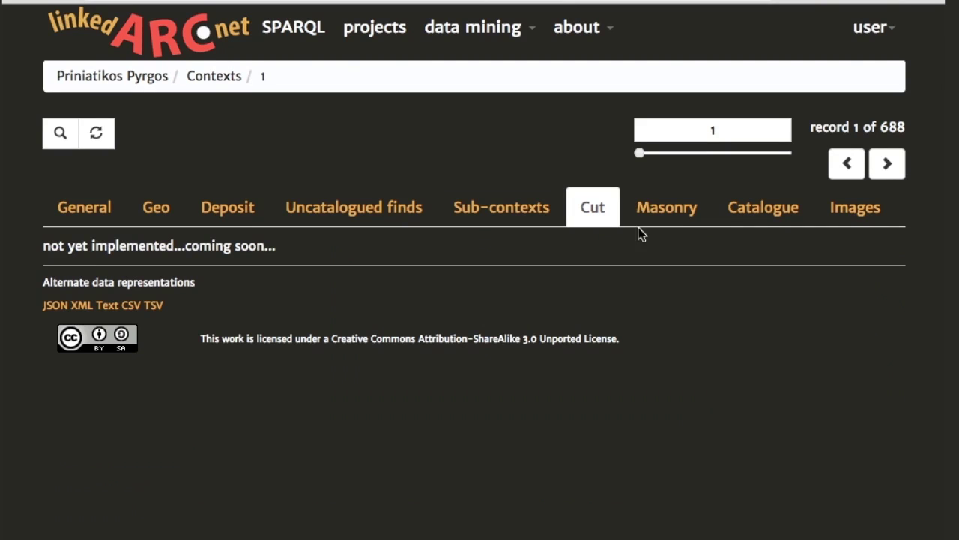
{"action": "left_click", "coordinate": [683, 216]}
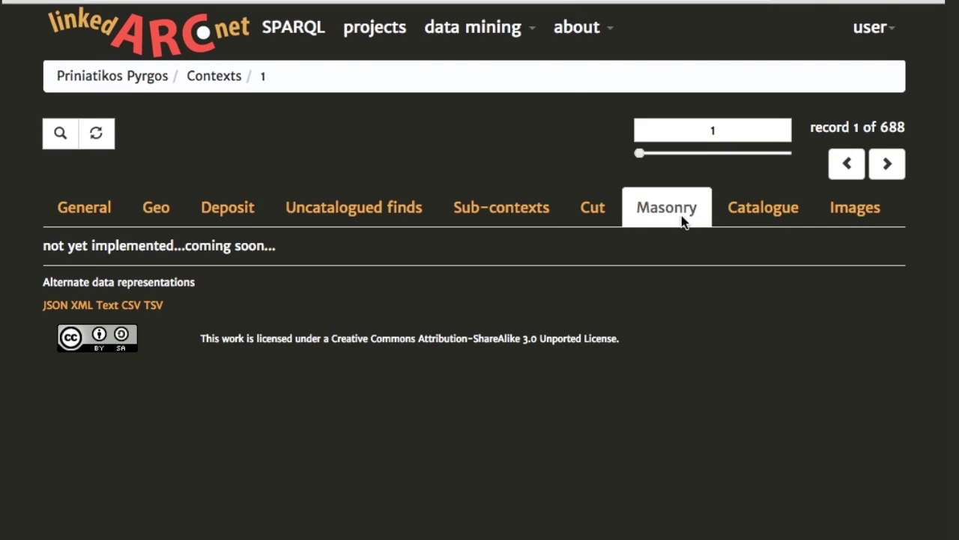
Examine the context's Catalogue data, reading through the lists of catalogued ceramics and objects.
{"action": "left_click", "coordinate": [777, 217]}
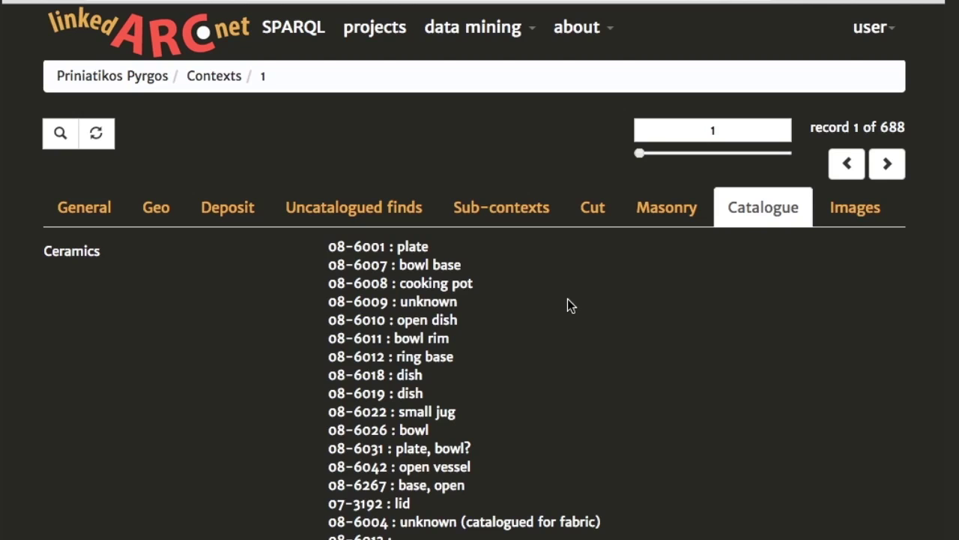
{"action": "scroll", "coordinate": [584, 352], "scroll_direction": "down", "scroll_amount": 2}
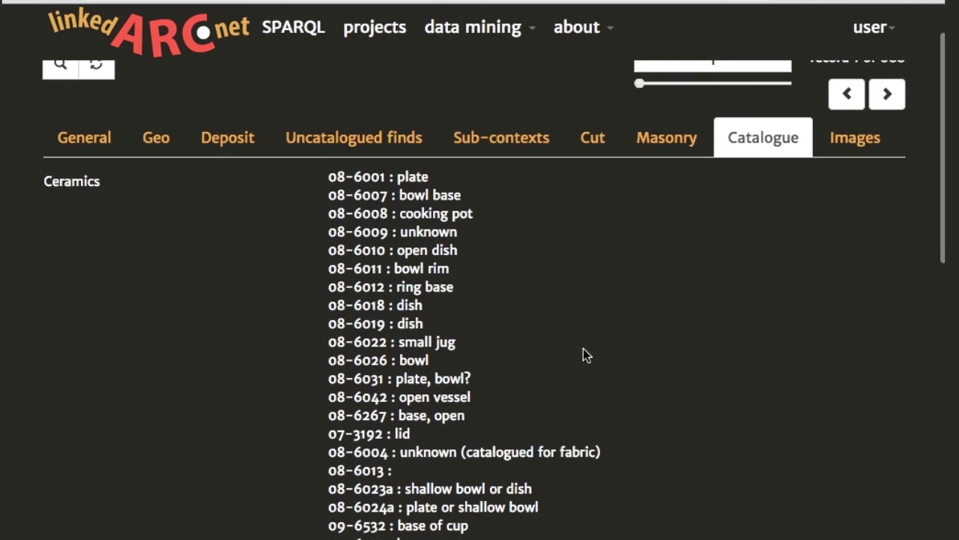
{"action": "scroll", "coordinate": [583, 354], "scroll_direction": "down", "scroll_amount": 1}
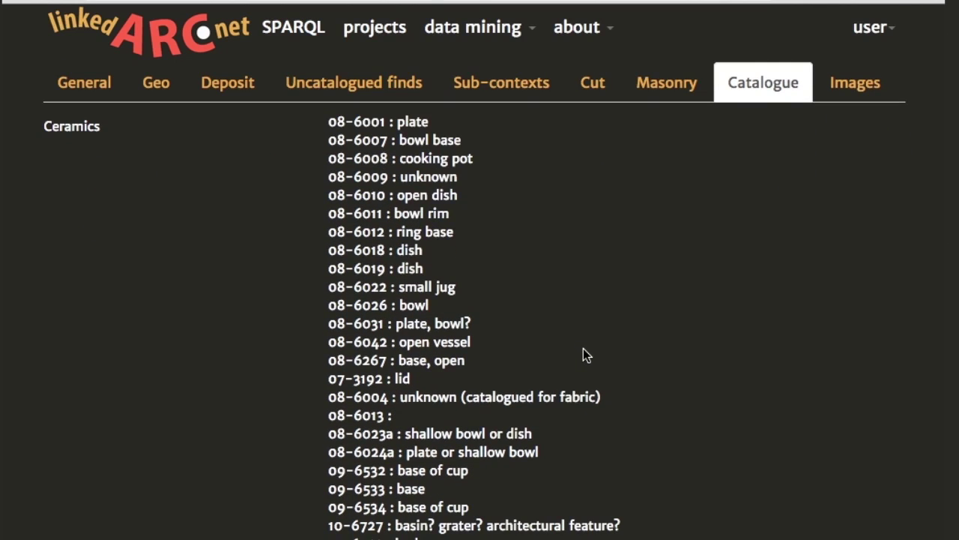
{"action": "scroll", "coordinate": [583, 353], "scroll_direction": "down", "scroll_amount": 1}
{"action": "scroll", "coordinate": [583, 355], "scroll_direction": "down", "scroll_amount": 1}
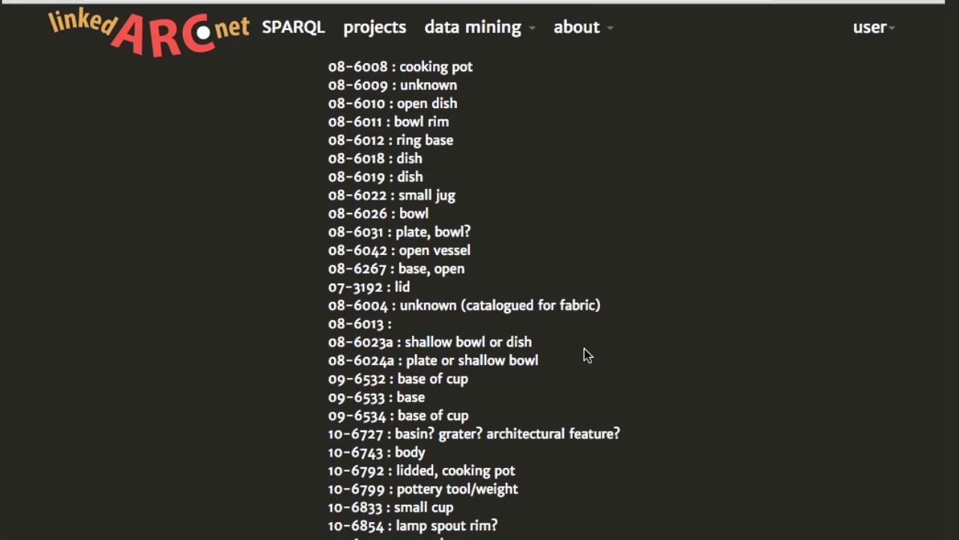
{"action": "scroll", "coordinate": [585, 355], "scroll_direction": "down", "scroll_amount": 5}
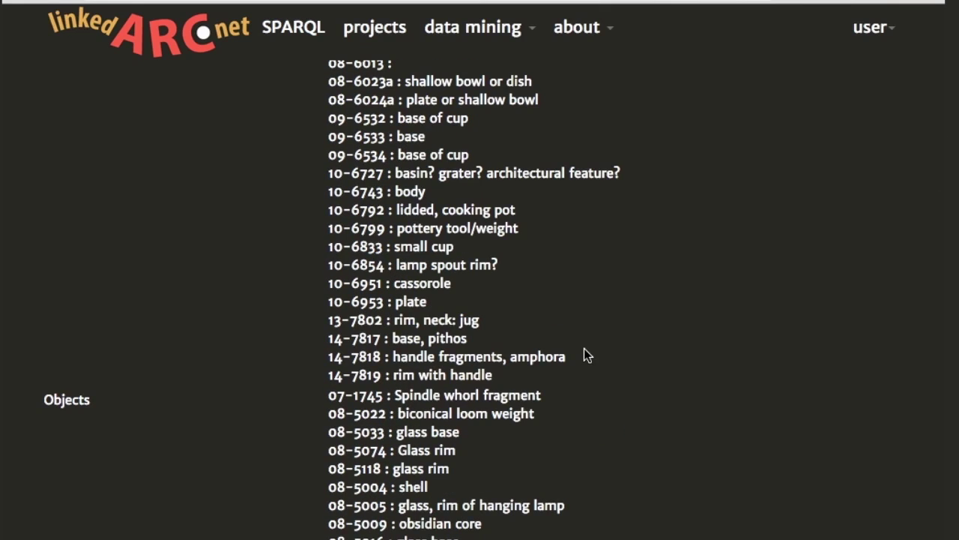
{"action": "scroll", "coordinate": [586, 356], "scroll_direction": "up", "scroll_amount": 2}
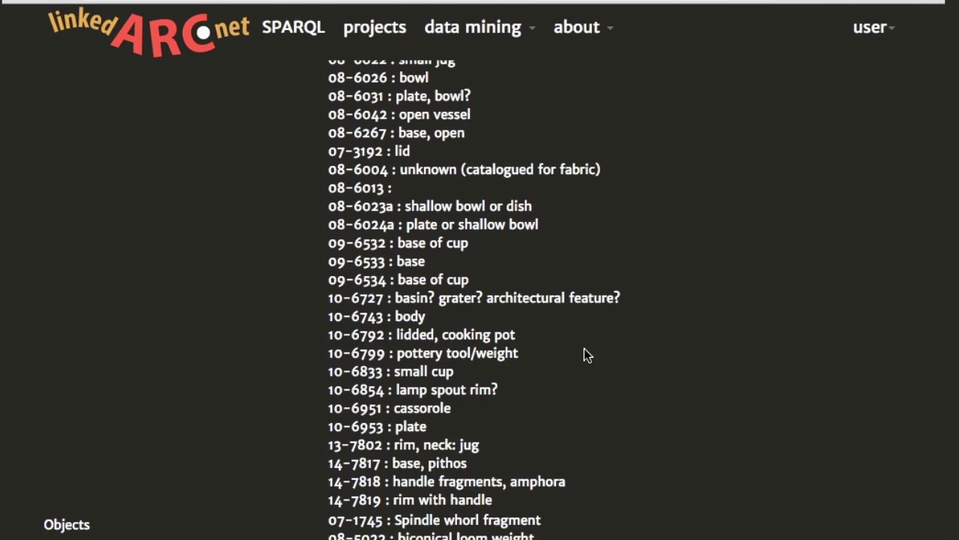
{"action": "scroll", "coordinate": [584, 355], "scroll_direction": "up", "scroll_amount": 6}
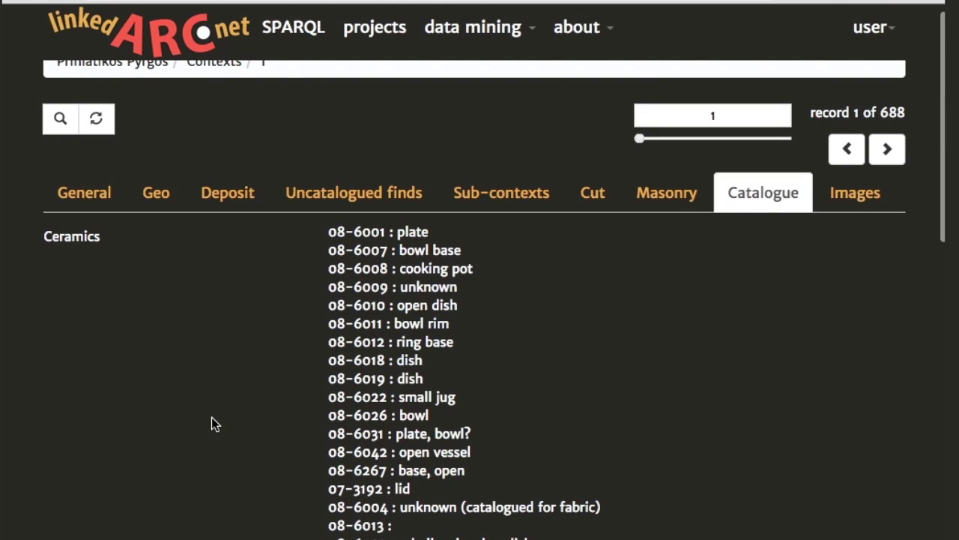
{"action": "scroll", "coordinate": [251, 392], "scroll_direction": "down", "scroll_amount": 10}
{"action": "scroll", "coordinate": [313, 363], "scroll_direction": "up", "scroll_amount": 5}
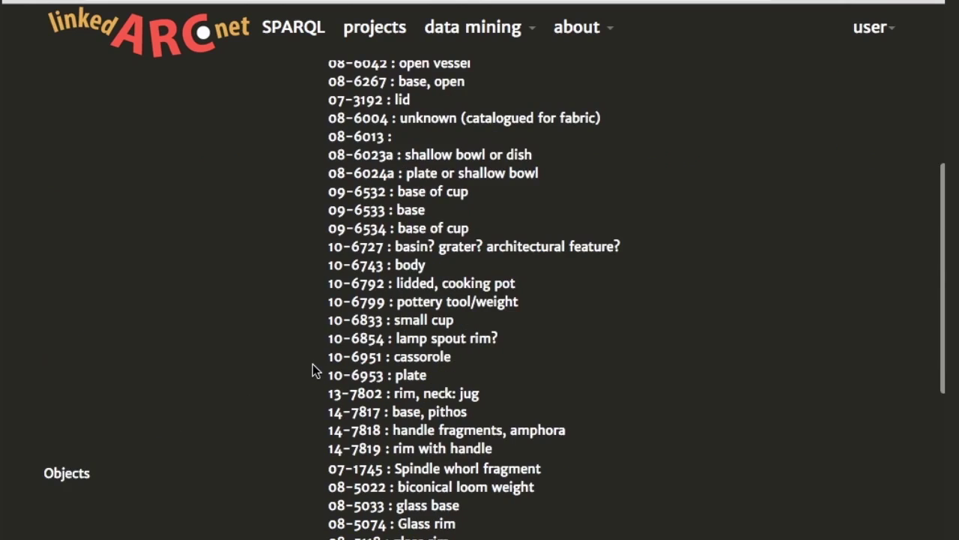
{"action": "scroll", "coordinate": [313, 362], "scroll_direction": "up", "scroll_amount": 2}
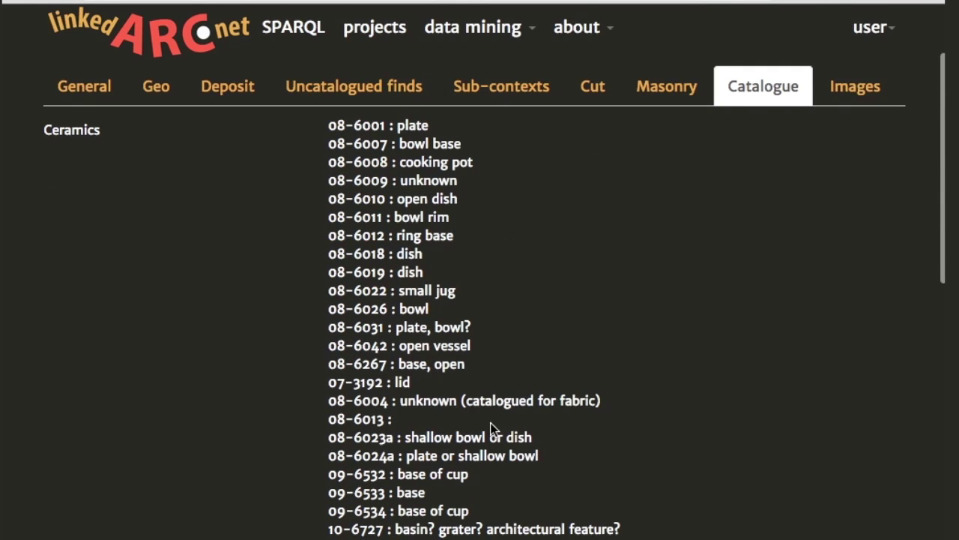
{"action": "scroll", "coordinate": [492, 409], "scroll_direction": "down", "scroll_amount": 5}
{"action": "scroll", "coordinate": [491, 409], "scroll_direction": "down", "scroll_amount": 6}
{"action": "scroll", "coordinate": [491, 408], "scroll_direction": "up", "scroll_amount": 12}
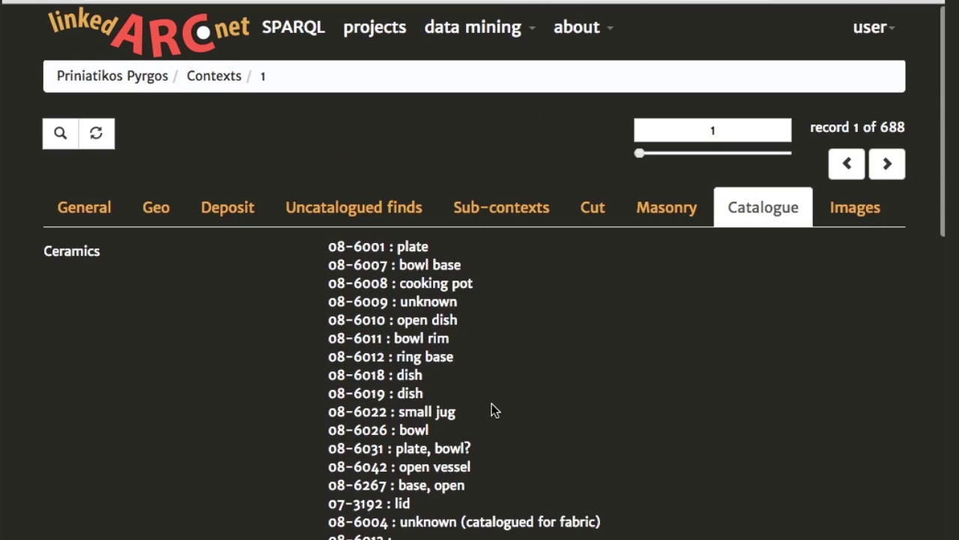
Browse the excavation photographs in the context's Images section, then return to the start of the record.
{"action": "left_click", "coordinate": [857, 217]}
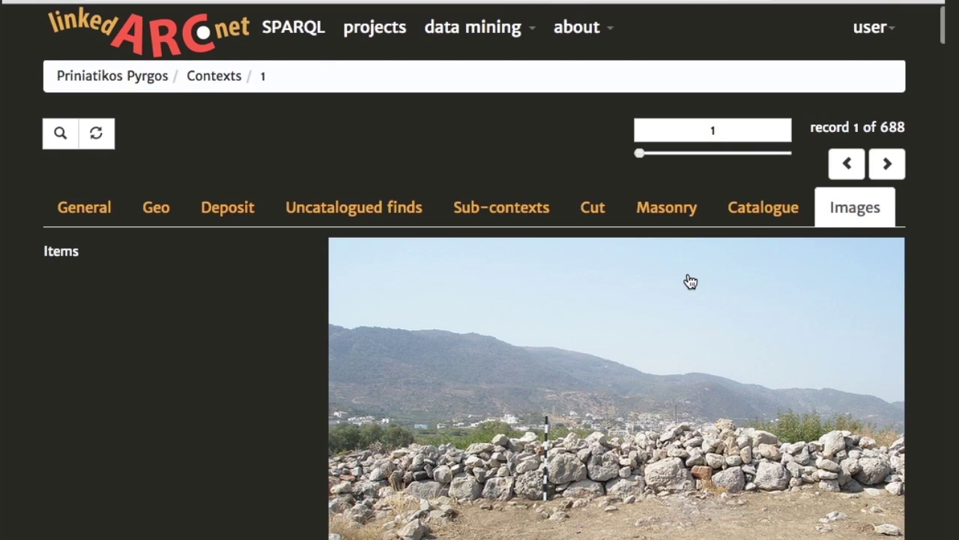
{"action": "scroll", "coordinate": [649, 353], "scroll_direction": "down", "scroll_amount": 1}
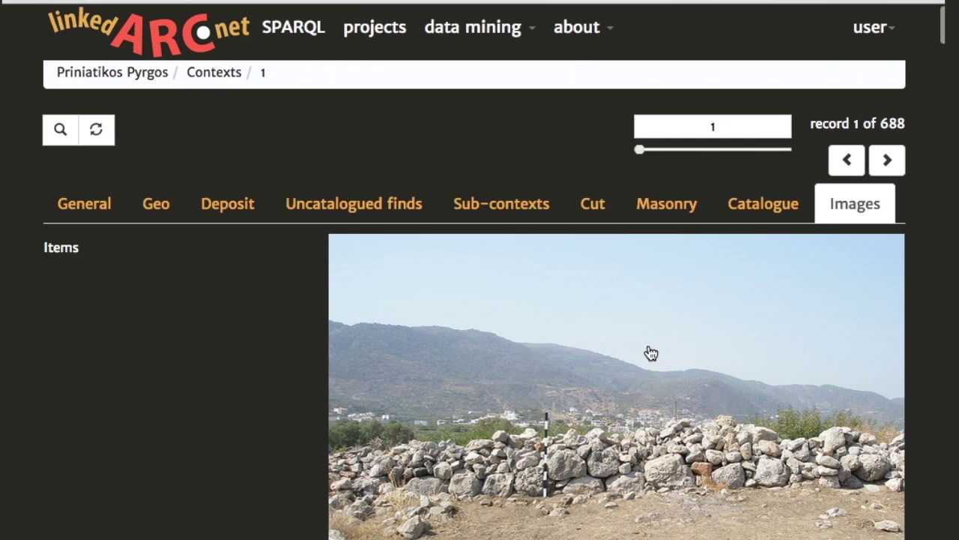
{"action": "scroll", "coordinate": [718, 341], "scroll_direction": "down", "scroll_amount": 3}
{"action": "scroll", "coordinate": [716, 341], "scroll_direction": "down", "scroll_amount": 12}
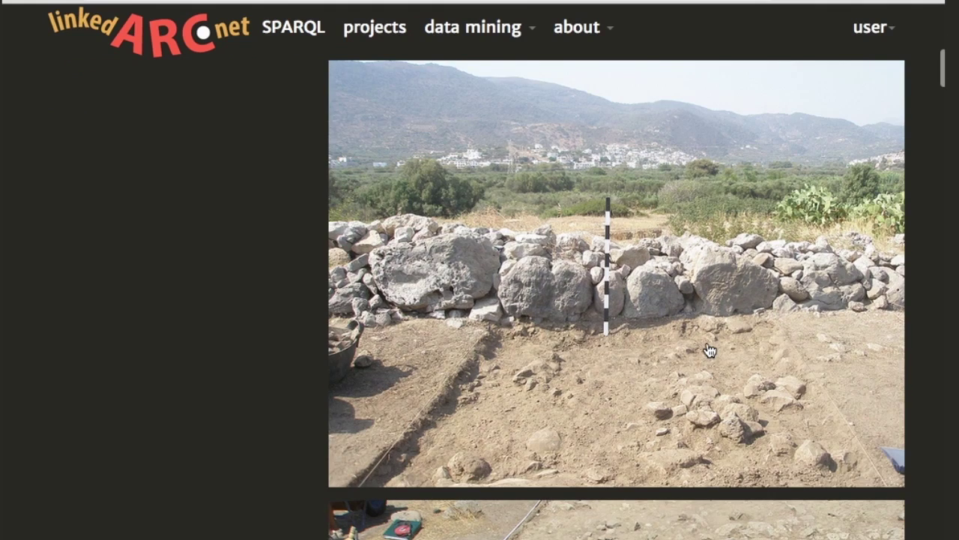
{"action": "scroll", "coordinate": [709, 350], "scroll_direction": "down", "scroll_amount": 3}
{"action": "scroll", "coordinate": [697, 334], "scroll_direction": "down", "scroll_amount": 10}
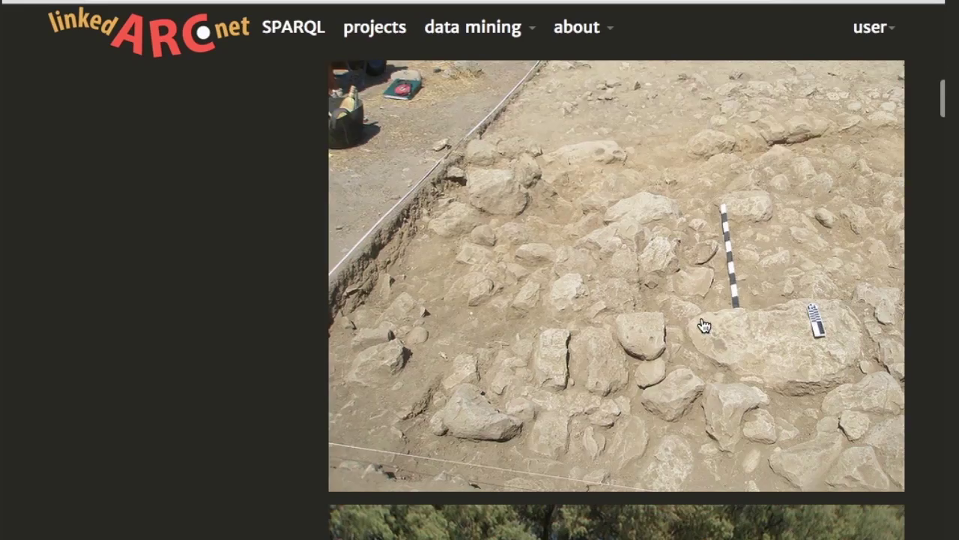
{"action": "scroll", "coordinate": [696, 329], "scroll_direction": "down", "scroll_amount": 10}
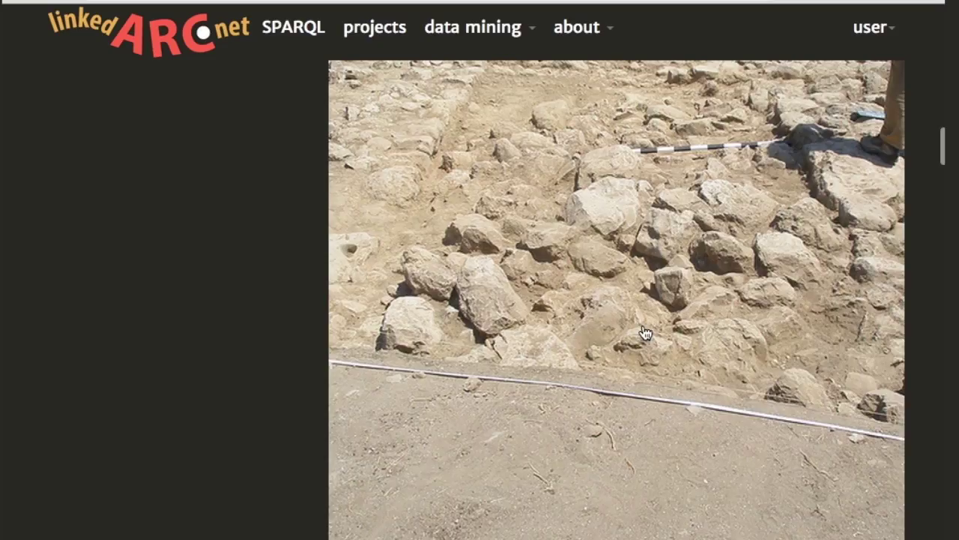
{"action": "scroll", "coordinate": [551, 329], "scroll_direction": "down", "scroll_amount": 5}
{"action": "scroll", "coordinate": [551, 330], "scroll_direction": "down", "scroll_amount": 12}
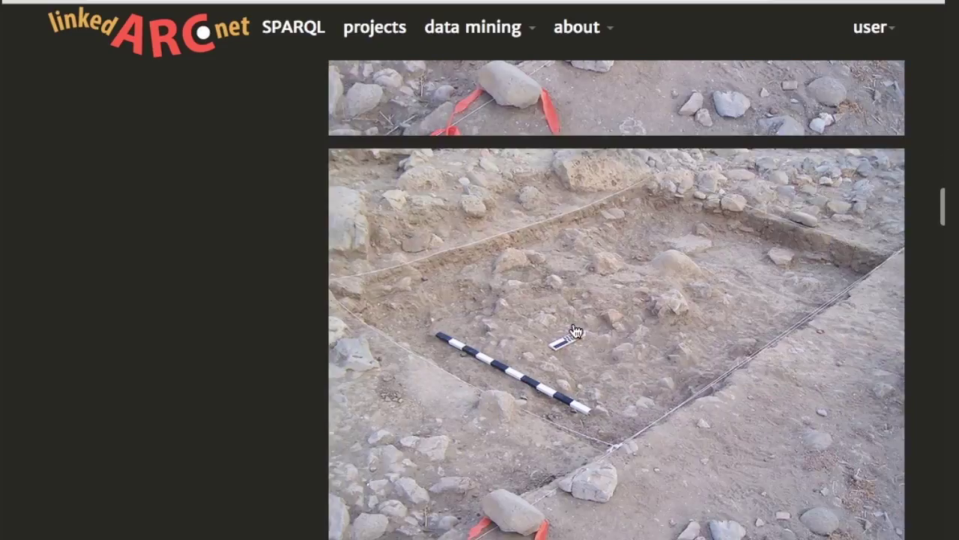
{"action": "scroll", "coordinate": [657, 330], "scroll_direction": "down", "scroll_amount": 1}
{"action": "scroll", "coordinate": [655, 330], "scroll_direction": "down", "scroll_amount": 20}
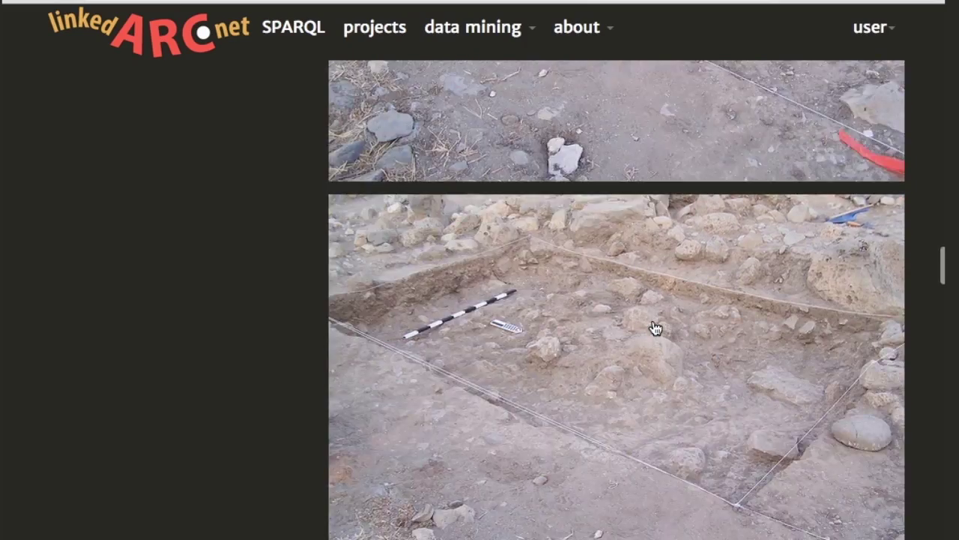
{"action": "scroll", "coordinate": [654, 329], "scroll_direction": "down", "scroll_amount": 18}
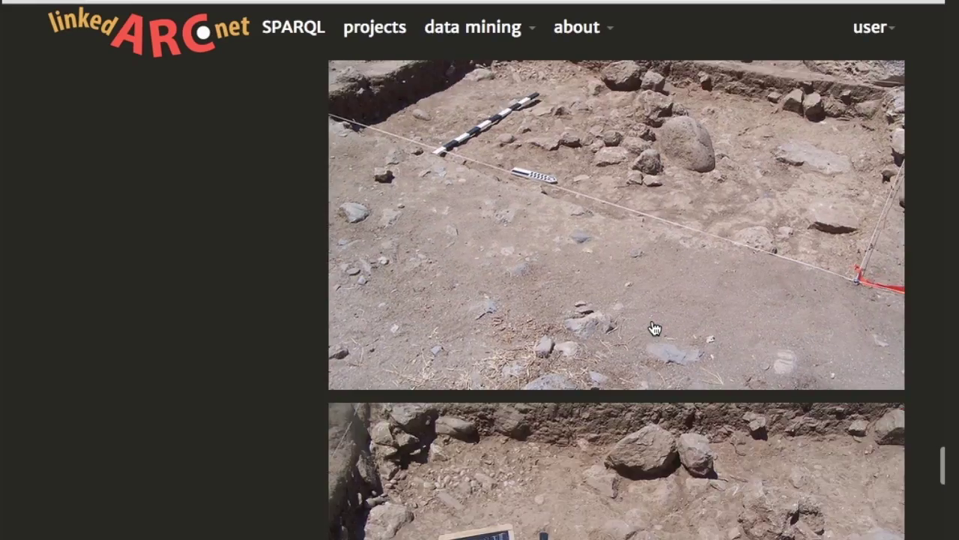
{"action": "scroll", "coordinate": [654, 328], "scroll_direction": "up", "scroll_amount": 20}
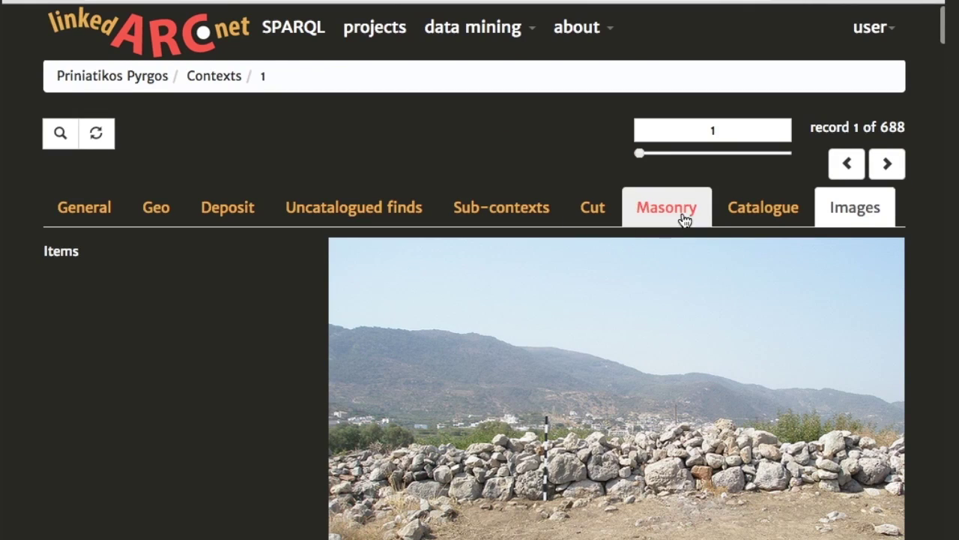
Return to the context's Catalogue data and open the record of ceramic 08-6001, the plate.
{"action": "left_click", "coordinate": [751, 218]}
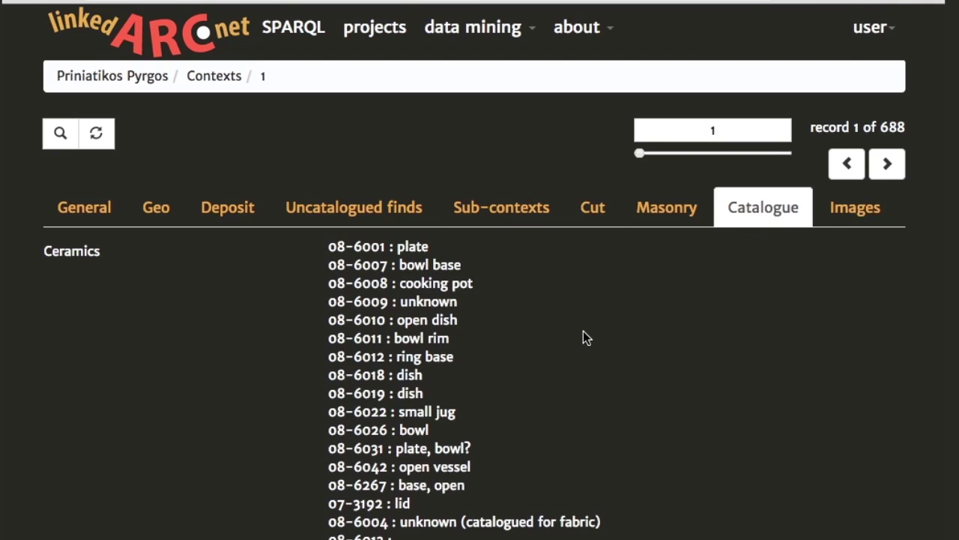
{"action": "scroll", "coordinate": [583, 331], "scroll_direction": "down", "scroll_amount": 9}
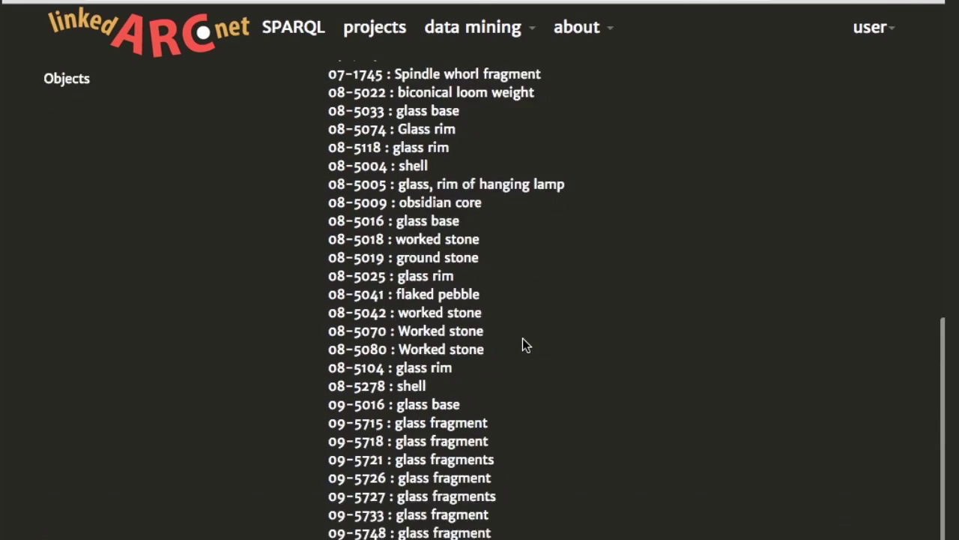
{"action": "scroll", "coordinate": [523, 338], "scroll_direction": "up", "scroll_amount": 9}
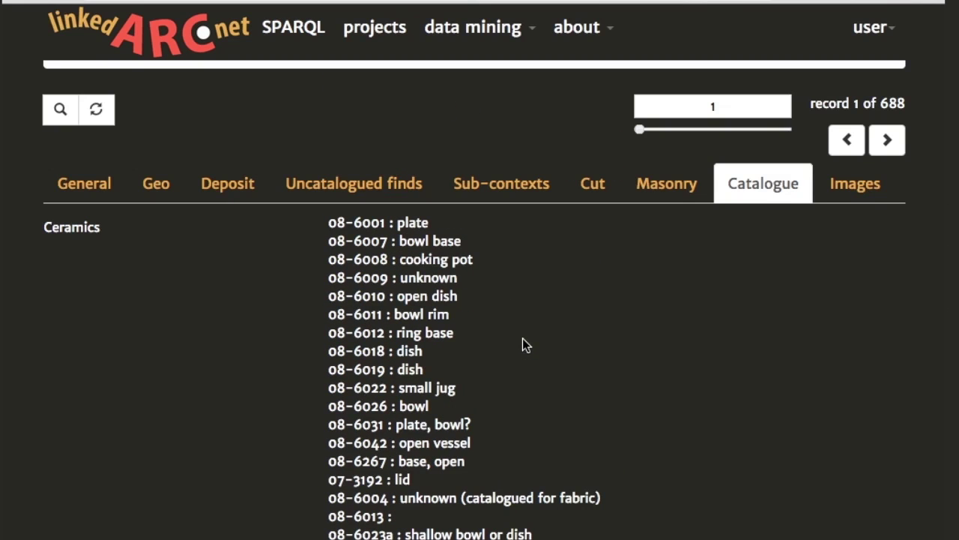
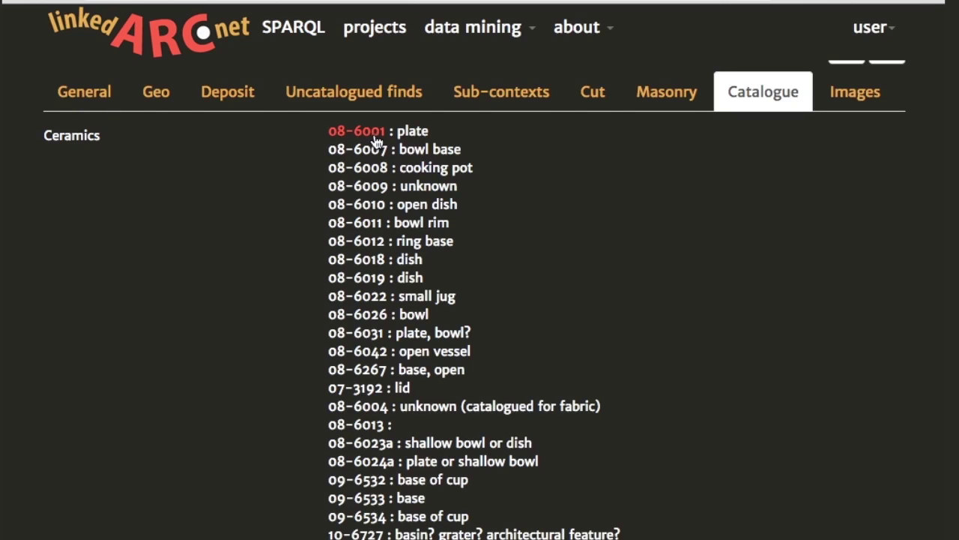
{"action": "left_click", "coordinate": [372, 141]}
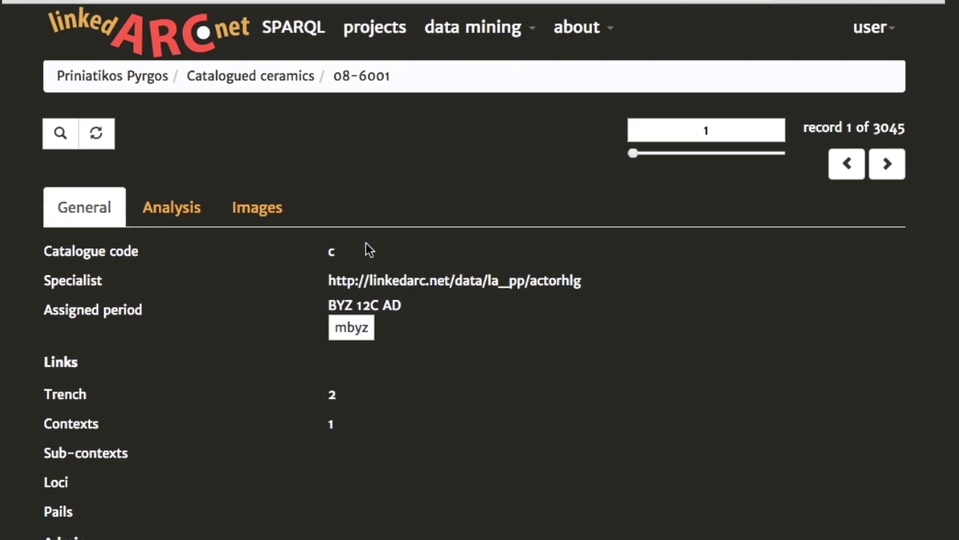
Examine the ceramic's General data, including the assigned period, links, admin and record details.
{"action": "scroll", "coordinate": [546, 420], "scroll_direction": "down", "scroll_amount": 4}
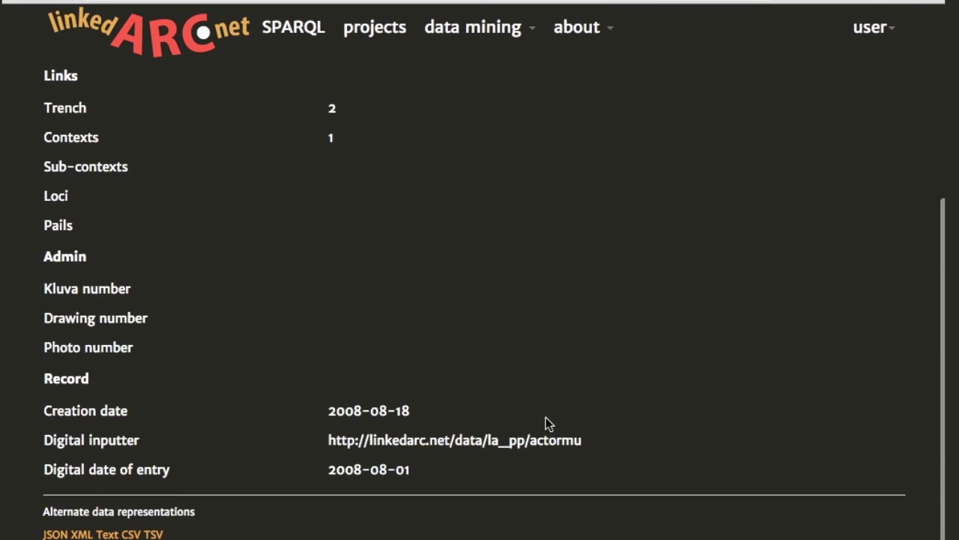
{"action": "scroll", "coordinate": [545, 420], "scroll_direction": "up", "scroll_amount": 4}
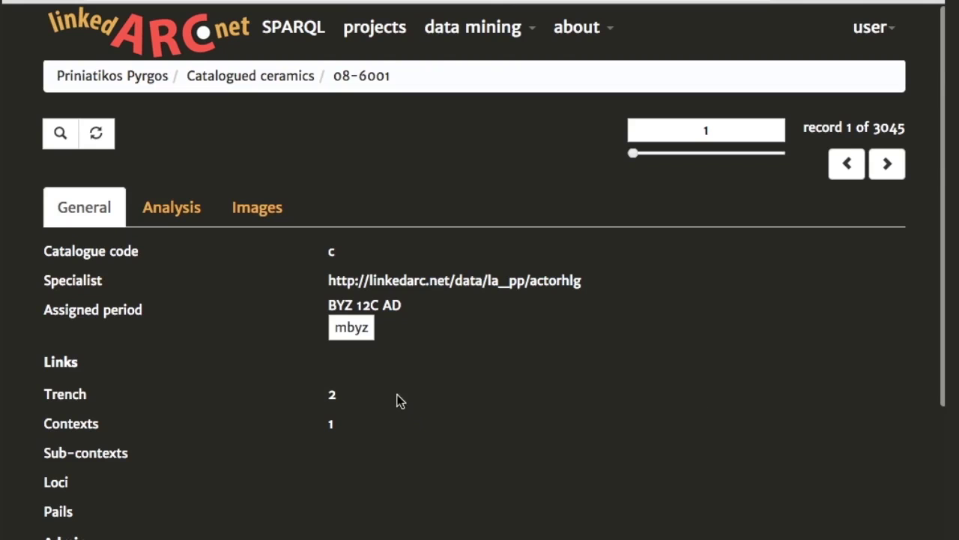
{"action": "scroll", "coordinate": [380, 400], "scroll_direction": "down", "scroll_amount": 3}
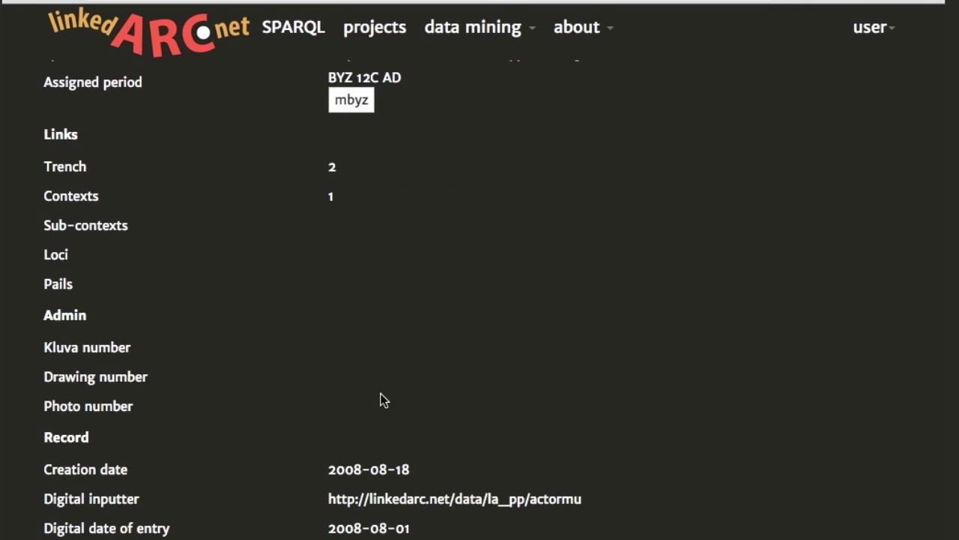
{"action": "scroll", "coordinate": [380, 399], "scroll_direction": "up", "scroll_amount": 2}
{"action": "scroll", "coordinate": [380, 399], "scroll_direction": "down", "scroll_amount": 3}
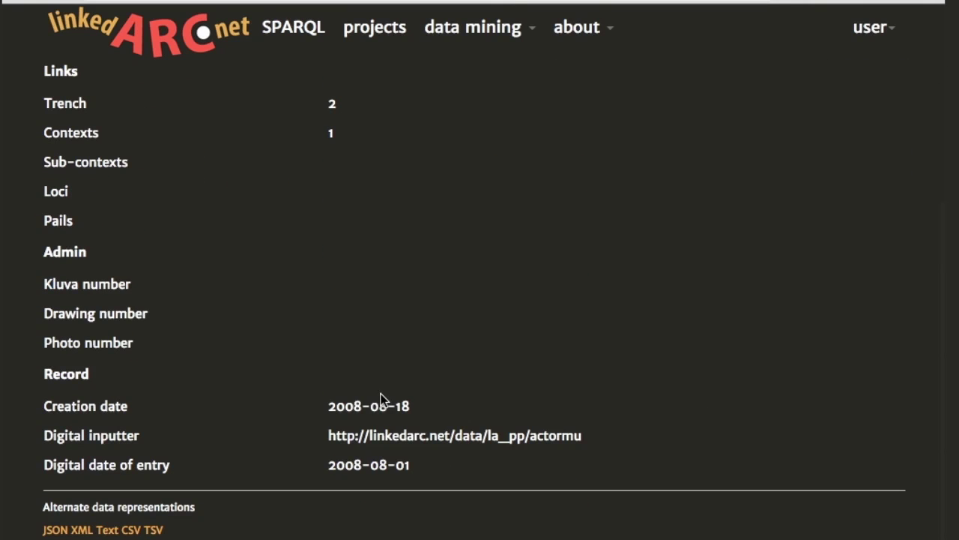
{"action": "scroll", "coordinate": [380, 399], "scroll_direction": "up", "scroll_amount": 4}
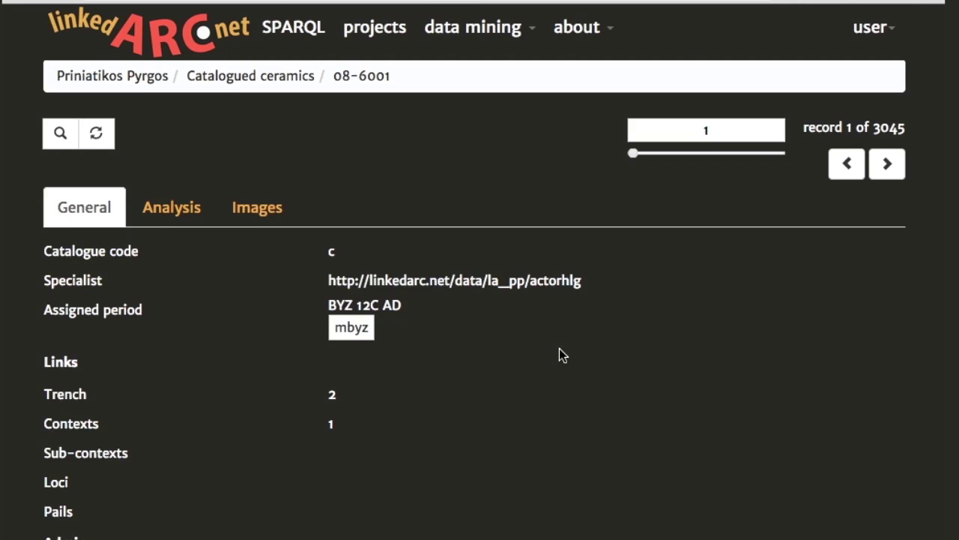
{"action": "scroll", "coordinate": [550, 341], "scroll_direction": "down", "scroll_amount": 1}
{"action": "scroll", "coordinate": [450, 315], "scroll_direction": "down", "scroll_amount": 4}
{"action": "scroll", "coordinate": [504, 341], "scroll_direction": "up", "scroll_amount": 5}
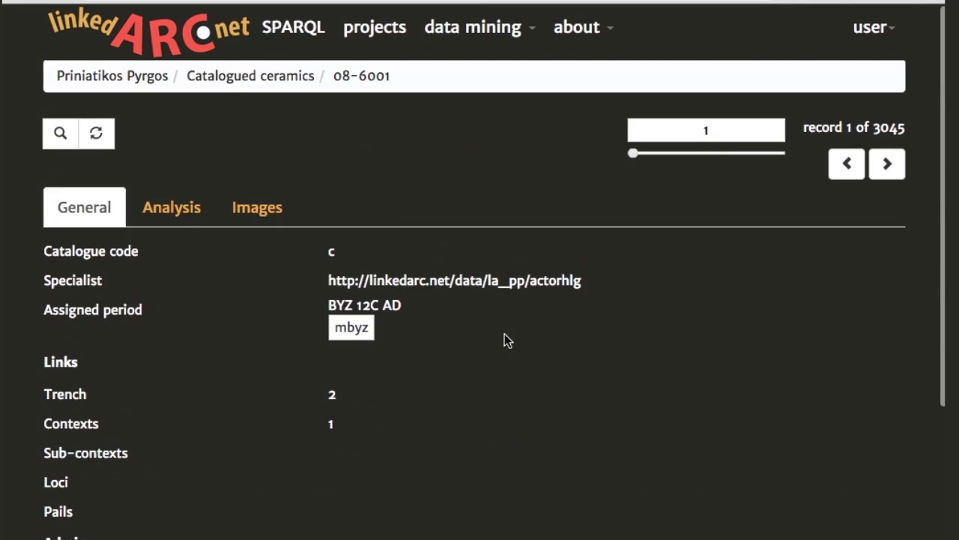
Examine the ceramic's Analysis data, from the measurements to the fabric, tags and physical description.
{"action": "left_click", "coordinate": [165, 203]}
{"action": "scroll", "coordinate": [444, 359], "scroll_direction": "down", "scroll_amount": 2}
{"action": "scroll", "coordinate": [444, 359], "scroll_direction": "down", "scroll_amount": 5}
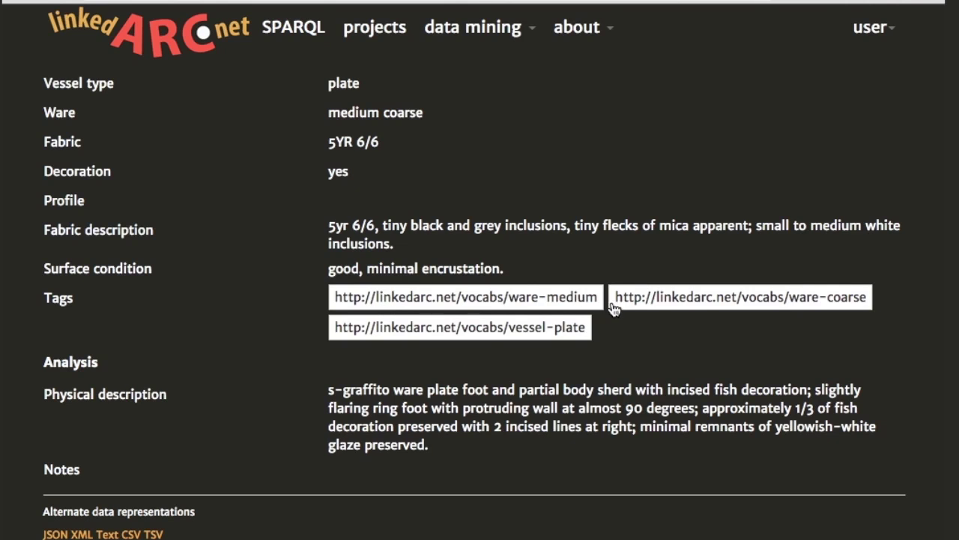
{"action": "scroll", "coordinate": [480, 323], "scroll_direction": "up", "scroll_amount": 3}
{"action": "scroll", "coordinate": [481, 323], "scroll_direction": "up", "scroll_amount": 5}
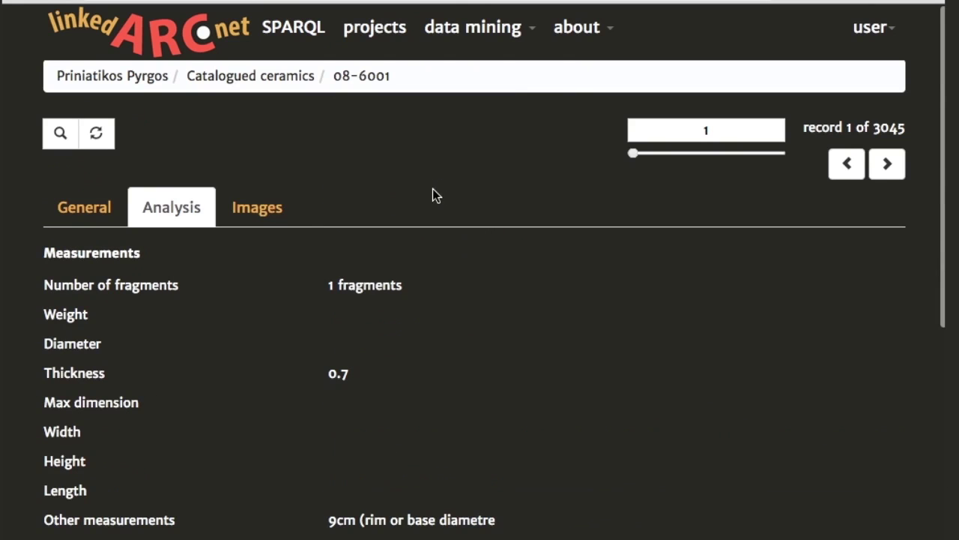
View the photographs of ceramic 08-6001 in its Images section and return to its General data.
{"action": "left_click", "coordinate": [257, 206]}
{"action": "scroll", "coordinate": [558, 368], "scroll_direction": "down", "scroll_amount": 2}
{"action": "scroll", "coordinate": [558, 368], "scroll_direction": "down", "scroll_amount": 6}
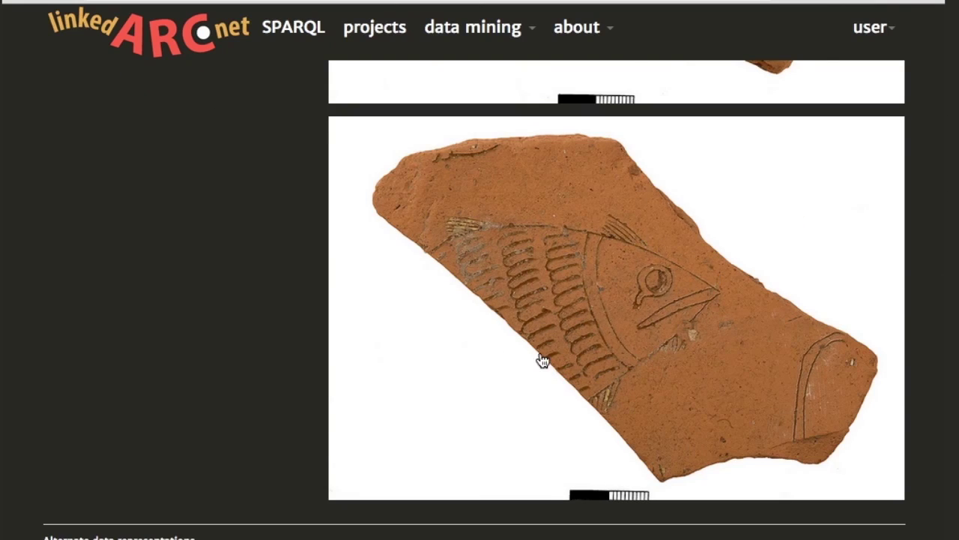
{"action": "scroll", "coordinate": [499, 366], "scroll_direction": "up", "scroll_amount": 8}
{"action": "left_click", "coordinate": [95, 212]}
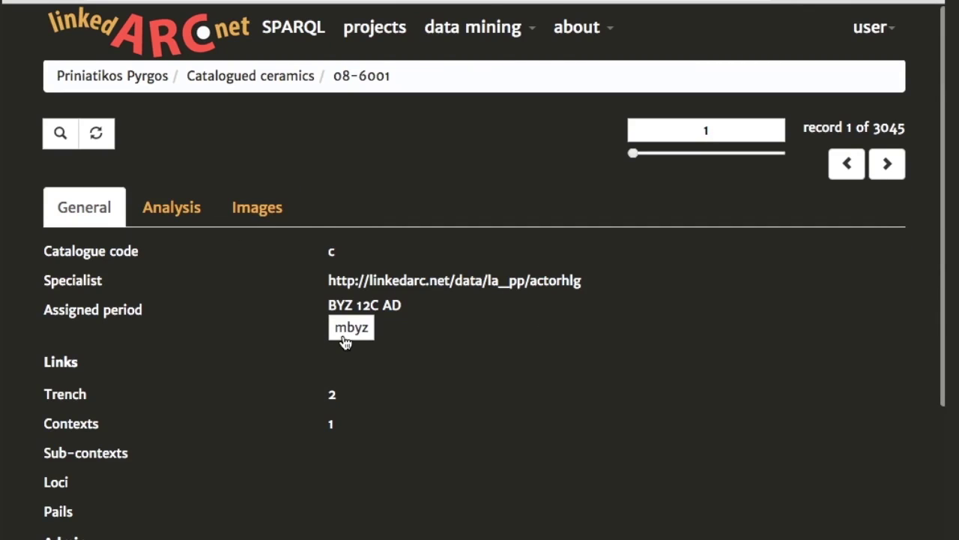
Search the catalogued ceramics for records with "mbyz" anywhere in the Assigned period.
{"action": "left_click", "coordinate": [61, 135]}
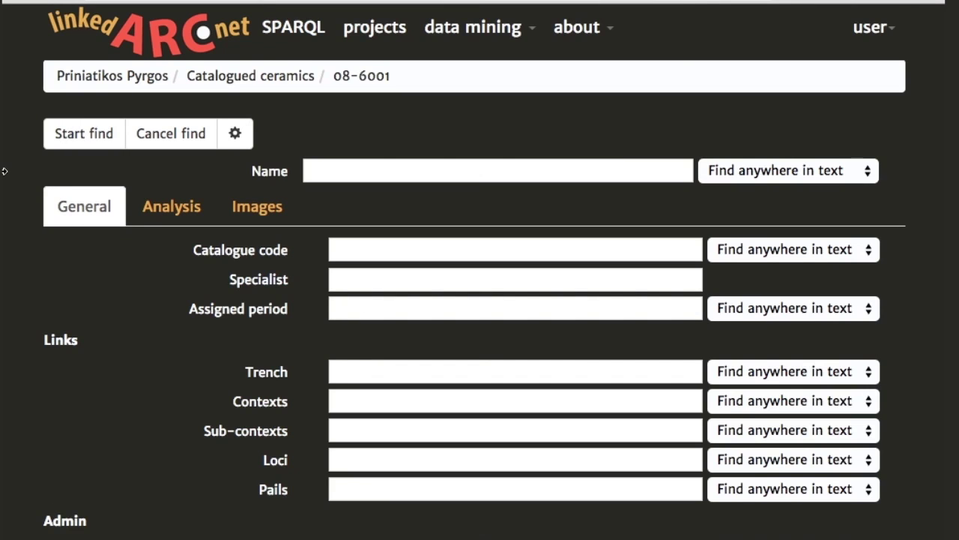
{"action": "left_click", "coordinate": [376, 308]}
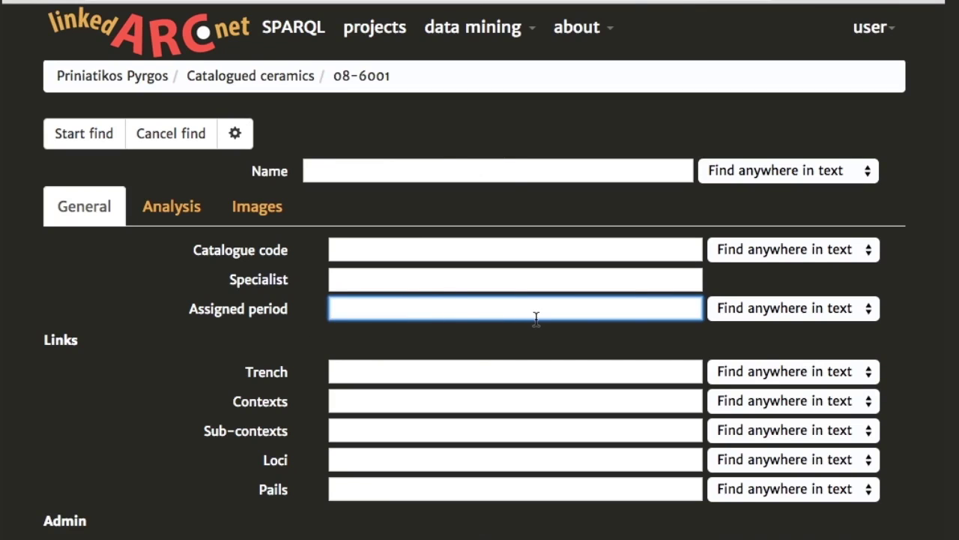
{"action": "type", "text": "mbyz"}
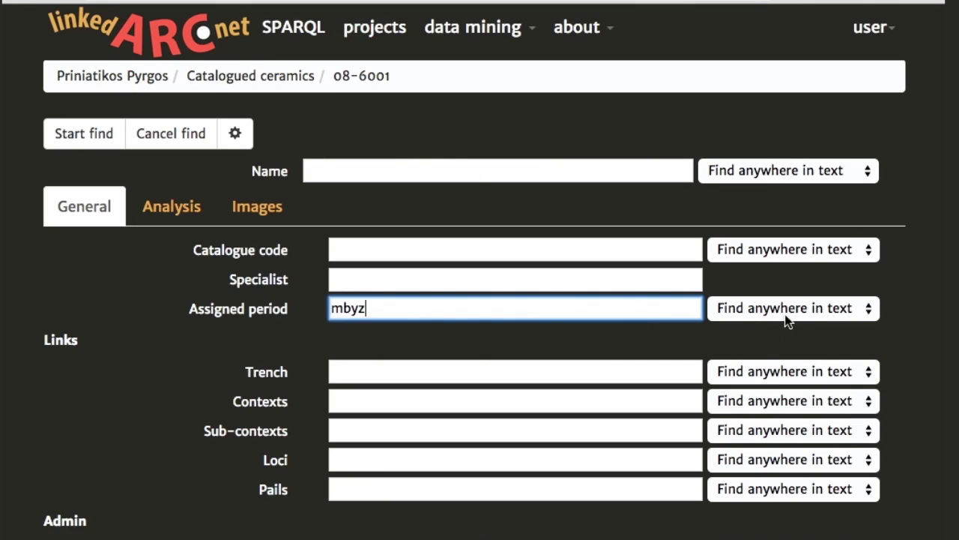
{"action": "left_click", "coordinate": [718, 308]}
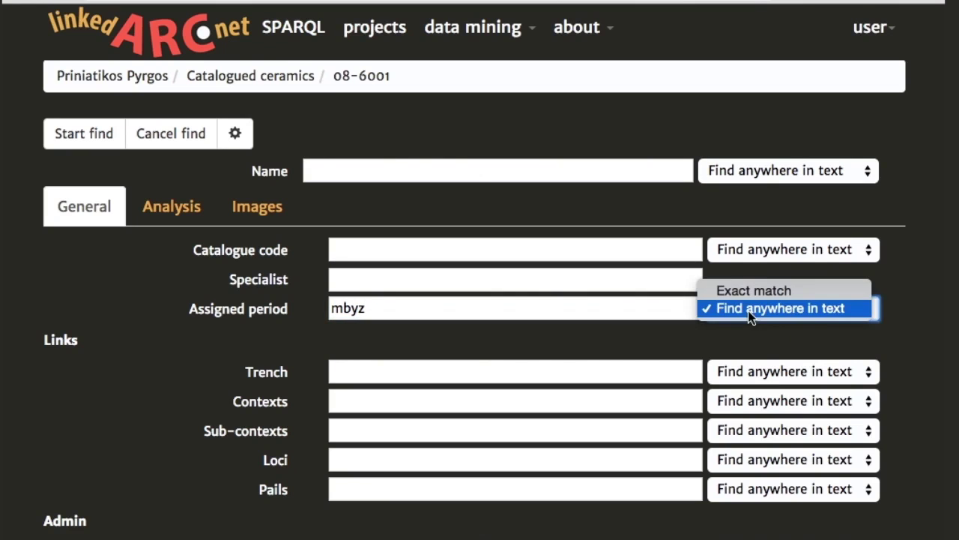
{"action": "left_click", "coordinate": [779, 308]}
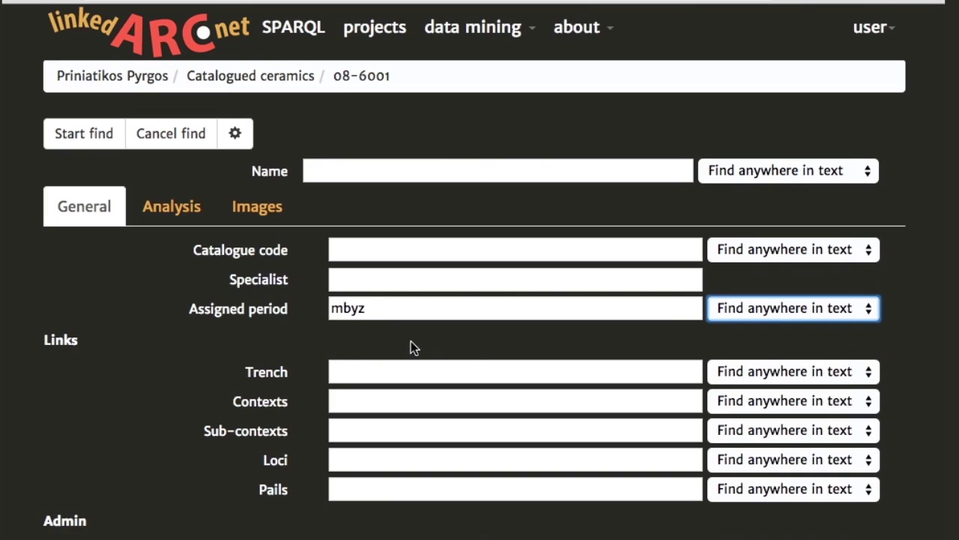
{"action": "left_click", "coordinate": [97, 144]}
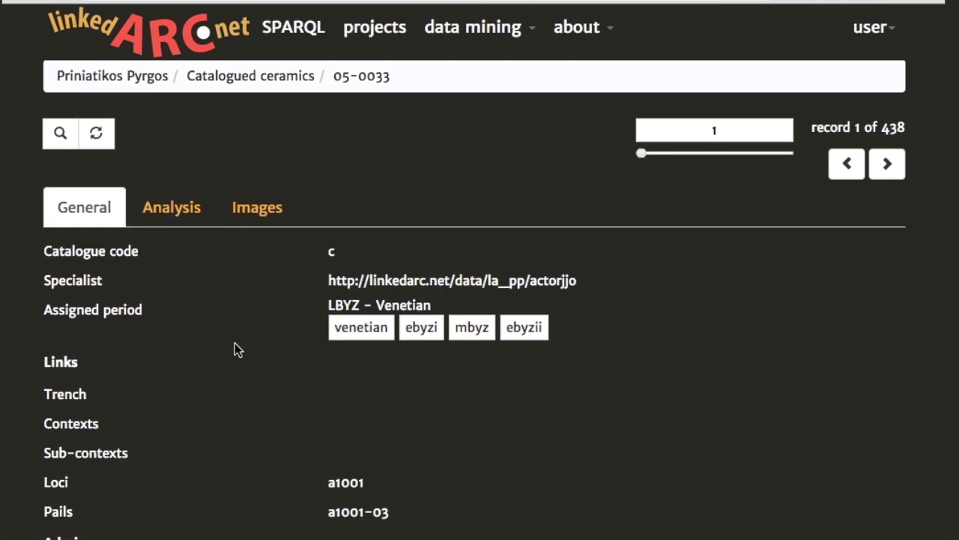
Examine the General data, Analysis data and images of ceramic 05-0033.
{"action": "scroll", "coordinate": [247, 346], "scroll_direction": "down", "scroll_amount": 2}
{"action": "scroll", "coordinate": [247, 346], "scroll_direction": "up", "scroll_amount": 2}
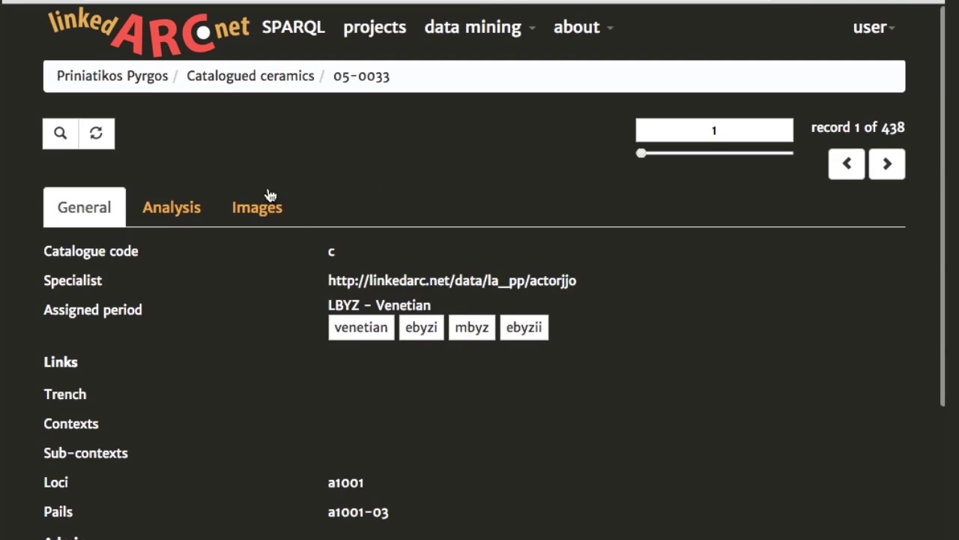
{"action": "left_click", "coordinate": [190, 224]}
{"action": "scroll", "coordinate": [286, 288], "scroll_direction": "down", "scroll_amount": 5}
{"action": "scroll", "coordinate": [286, 288], "scroll_direction": "up", "scroll_amount": 5}
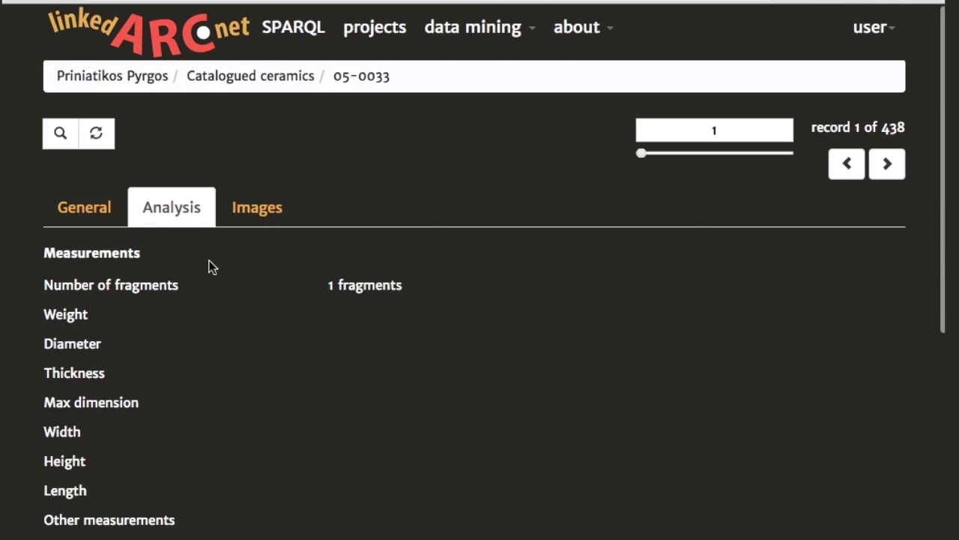
{"action": "left_click", "coordinate": [260, 217]}
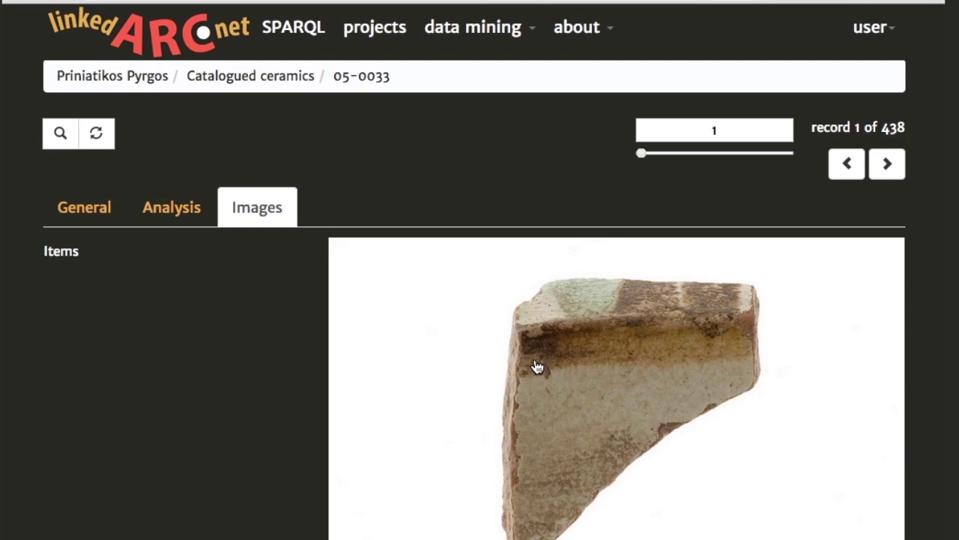
{"action": "scroll", "coordinate": [537, 366], "scroll_direction": "down", "scroll_amount": 3}
{"action": "scroll", "coordinate": [537, 366], "scroll_direction": "up", "scroll_amount": 3}
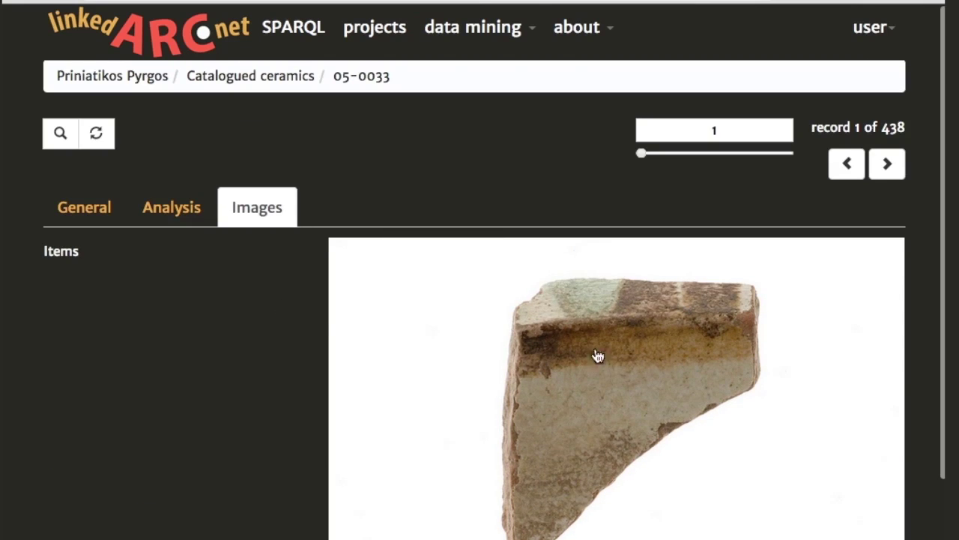
Open the image record of the ceramic's photograph and examine its details, from the description to the linked catalogued ceramics.
{"action": "left_click", "coordinate": [613, 328]}
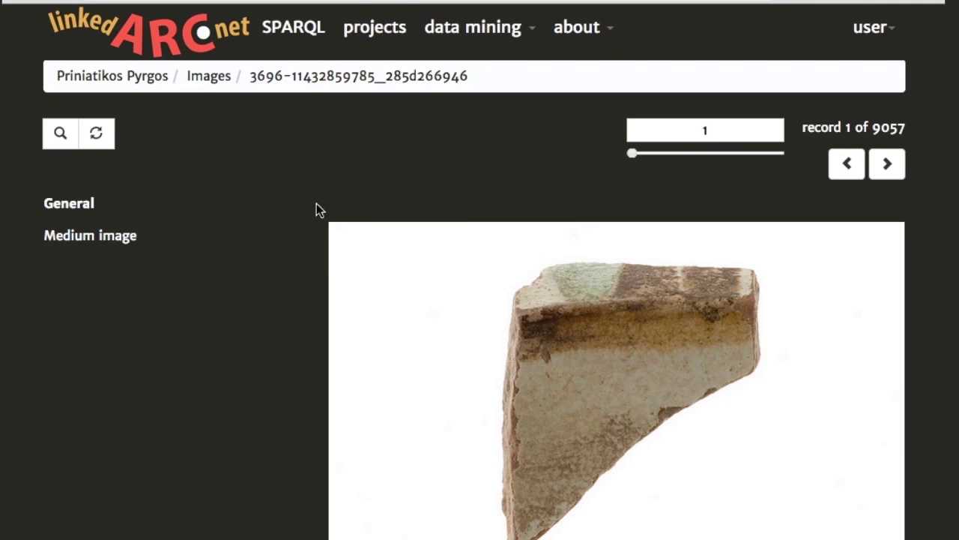
{"action": "scroll", "coordinate": [403, 335], "scroll_direction": "down", "scroll_amount": 5}
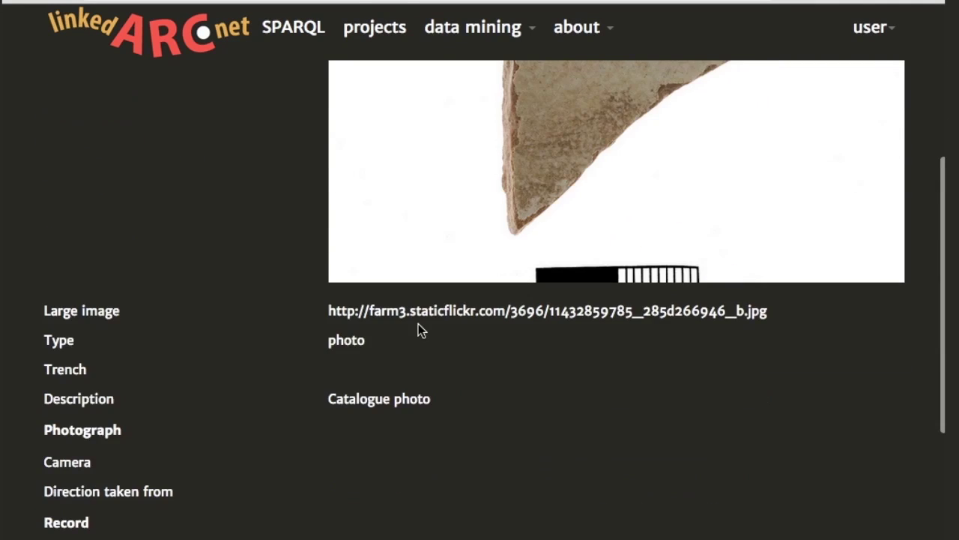
{"action": "scroll", "coordinate": [548, 305], "scroll_direction": "down", "scroll_amount": 5}
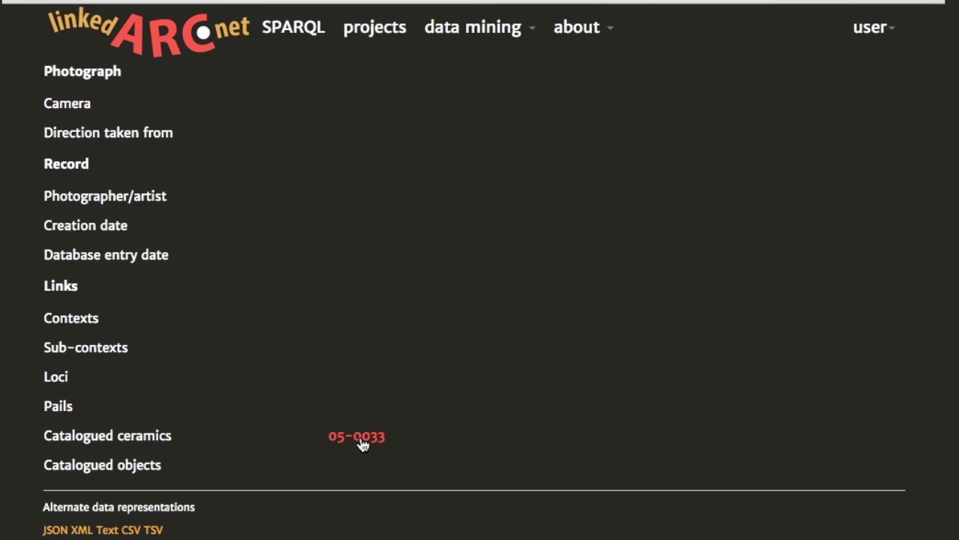
{"action": "scroll", "coordinate": [497, 396], "scroll_direction": "up", "scroll_amount": 4}
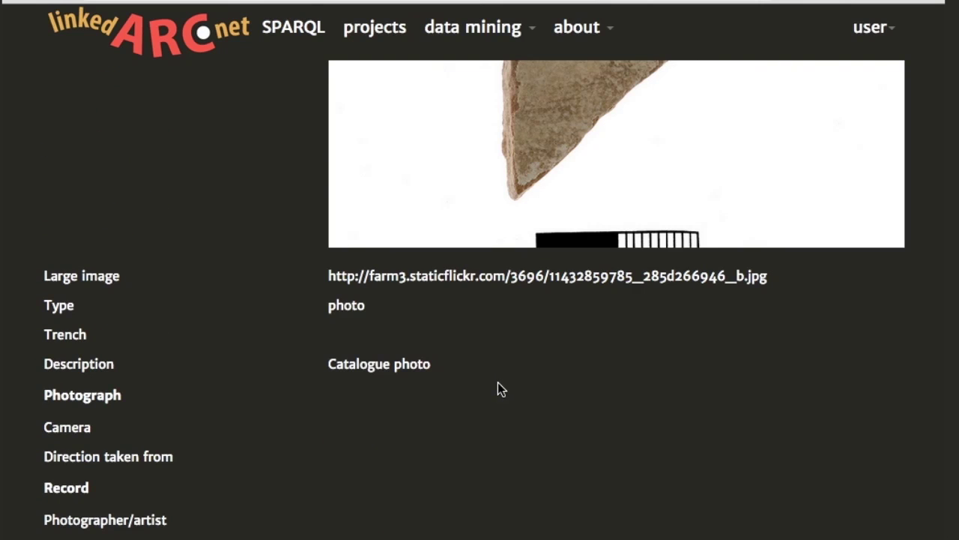
{"action": "scroll", "coordinate": [502, 388], "scroll_direction": "up", "scroll_amount": 2}
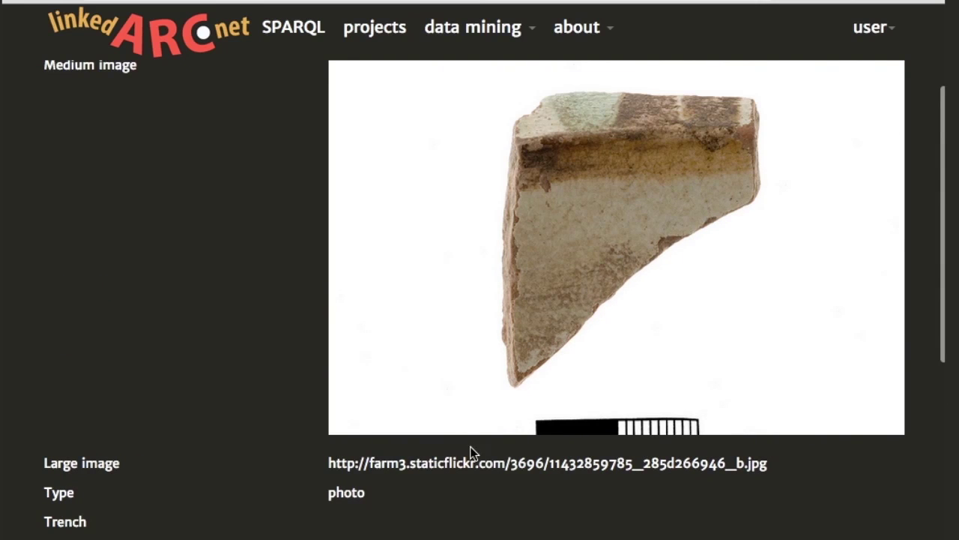
View the large version of the sherd photograph and return to its image record.
{"action": "left_click", "coordinate": [517, 465]}
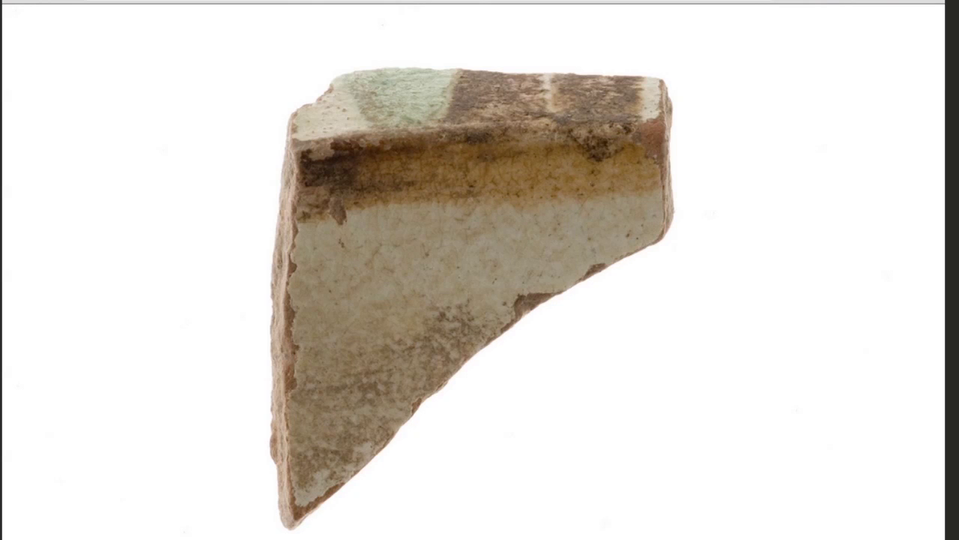
{"action": "left_click", "coordinate": [422, 184]}
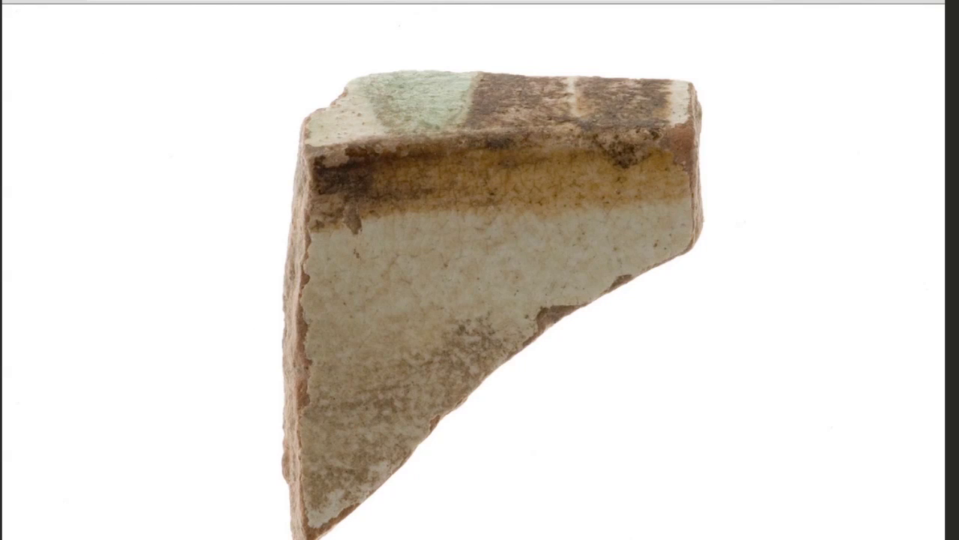
{"action": "key", "text": "alt+Left"}
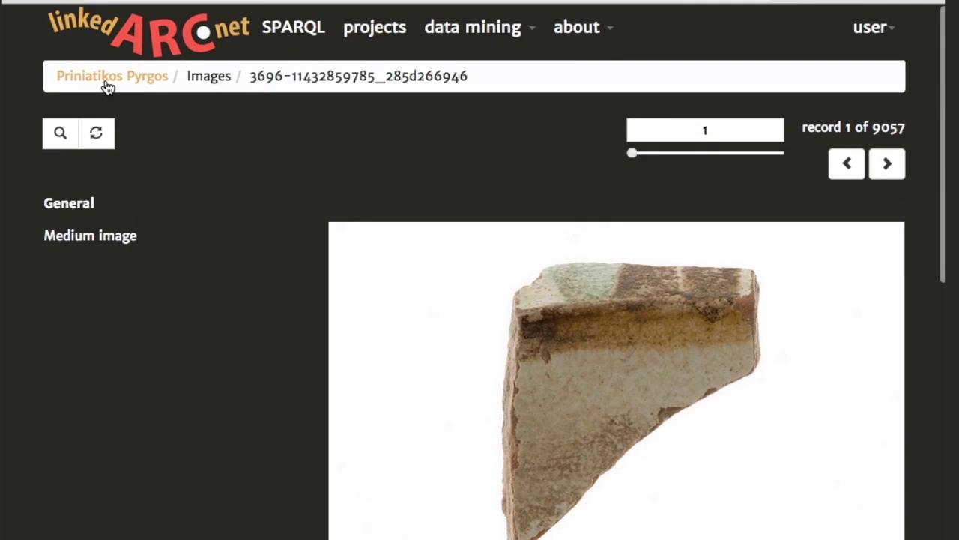
Return to the Priniatikos Pyrgos data-tables and open record a1000 from the Loci table.
{"action": "left_click", "coordinate": [116, 78]}
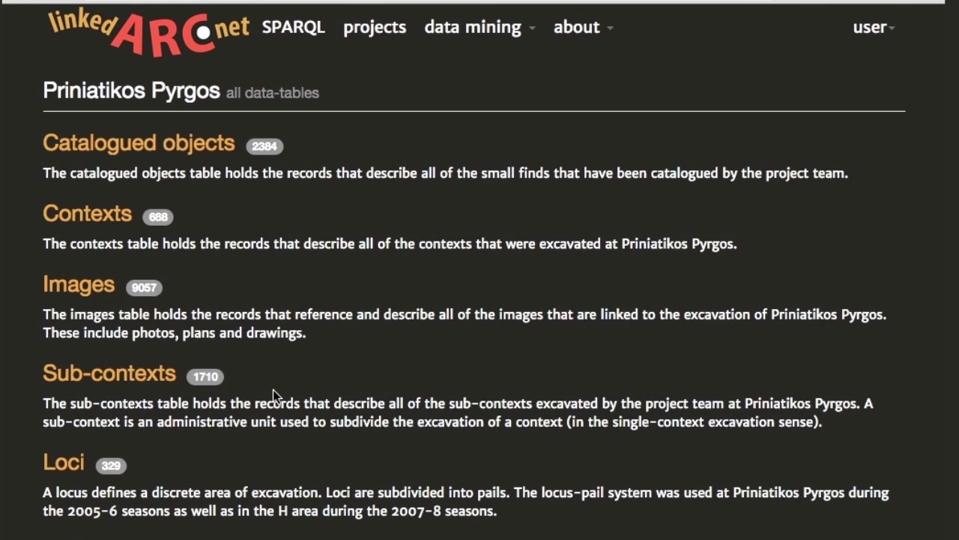
{"action": "scroll", "coordinate": [273, 390], "scroll_direction": "down", "scroll_amount": 2}
{"action": "scroll", "coordinate": [276, 387], "scroll_direction": "down", "scroll_amount": 2}
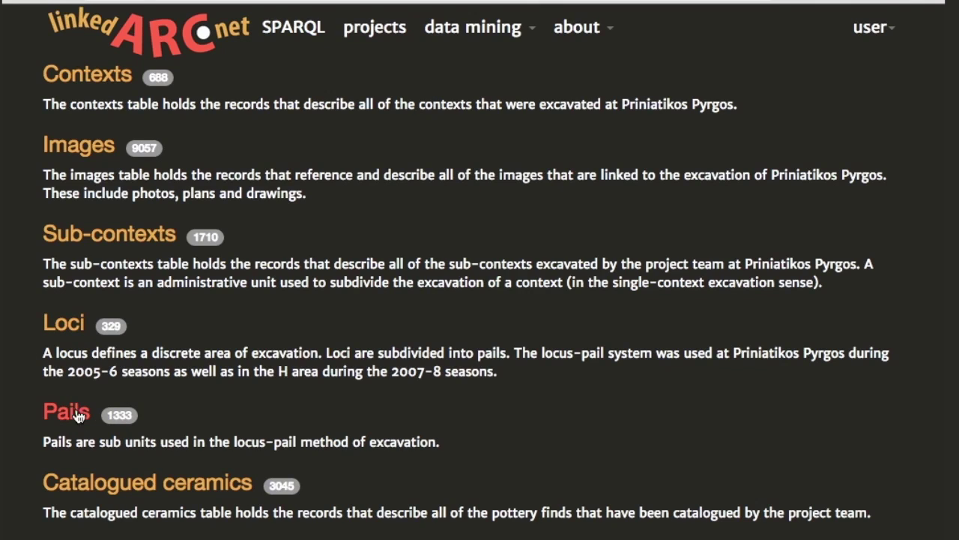
{"action": "left_click", "coordinate": [66, 329]}
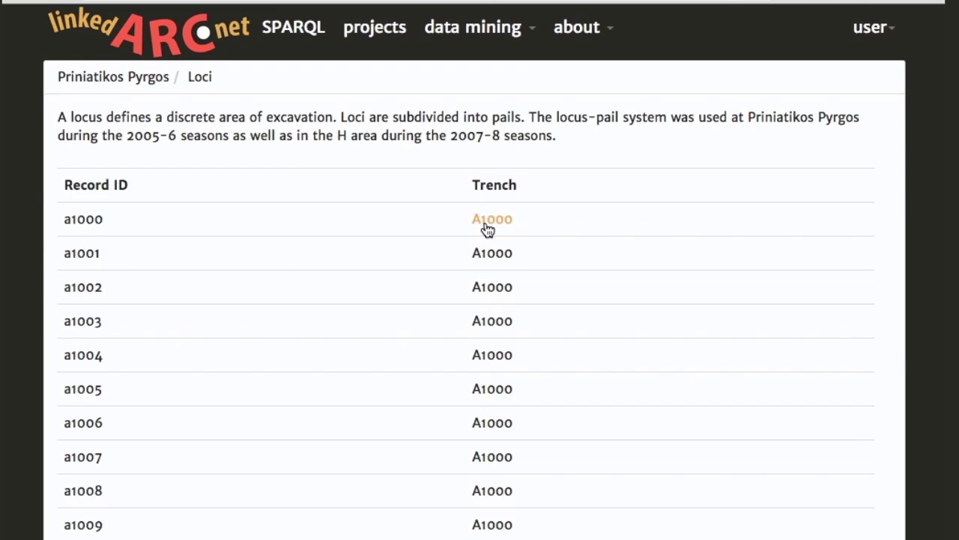
{"action": "left_click", "coordinate": [437, 253]}
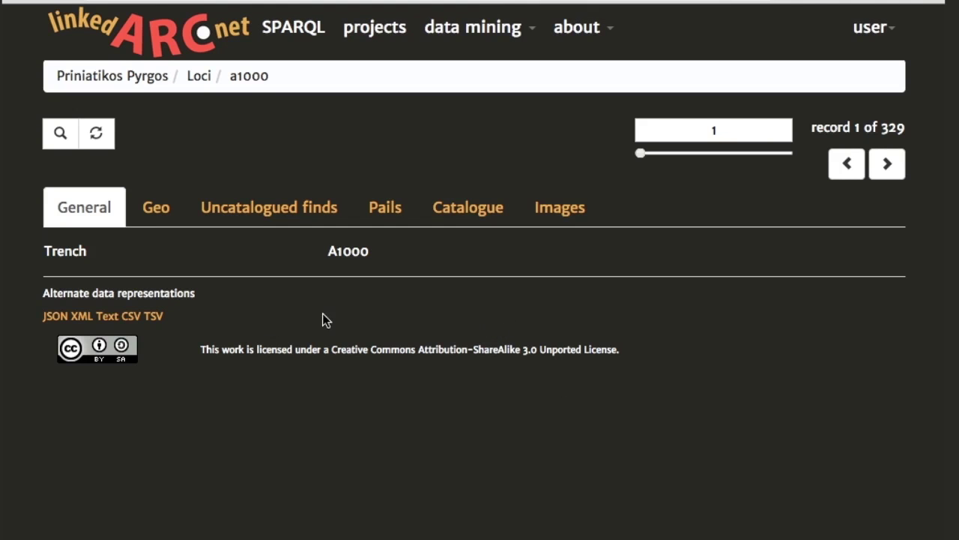
Look at the locus's uncatalogued finds, its pails and its location on the map.
{"action": "left_click", "coordinate": [277, 215]}
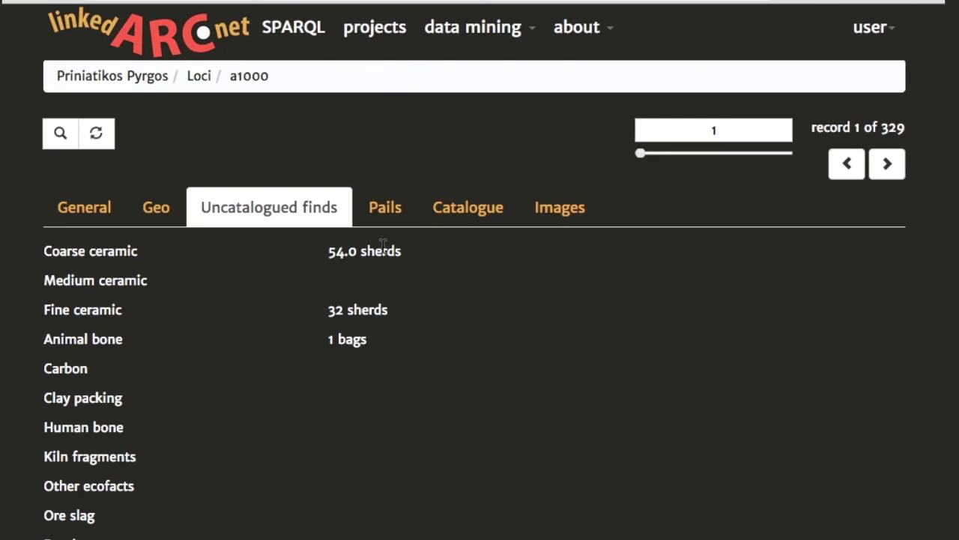
{"action": "left_click", "coordinate": [412, 219]}
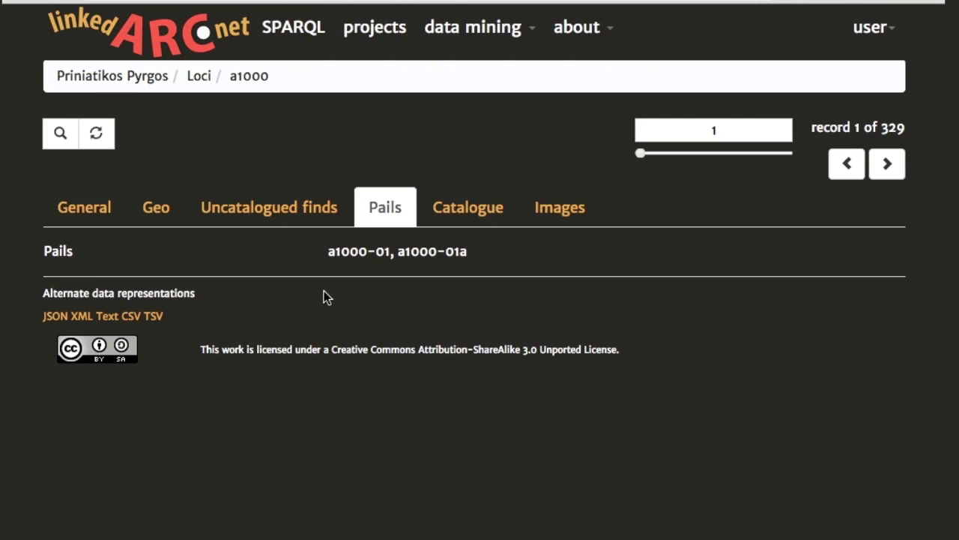
{"action": "left_click", "coordinate": [159, 217]}
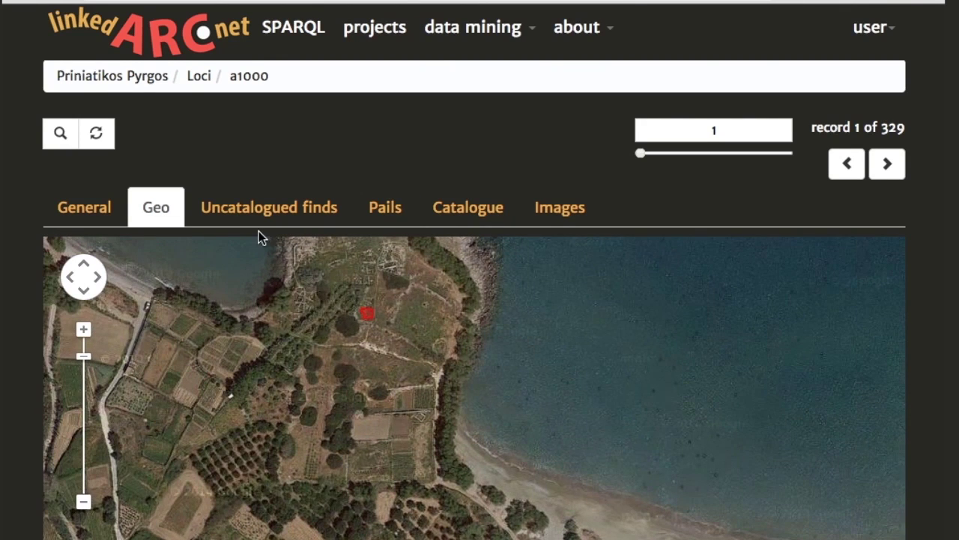
Examine the full list of uncatalogued finds of locus a1000, from coarse ceramic to tile.
{"action": "left_click", "coordinate": [294, 215]}
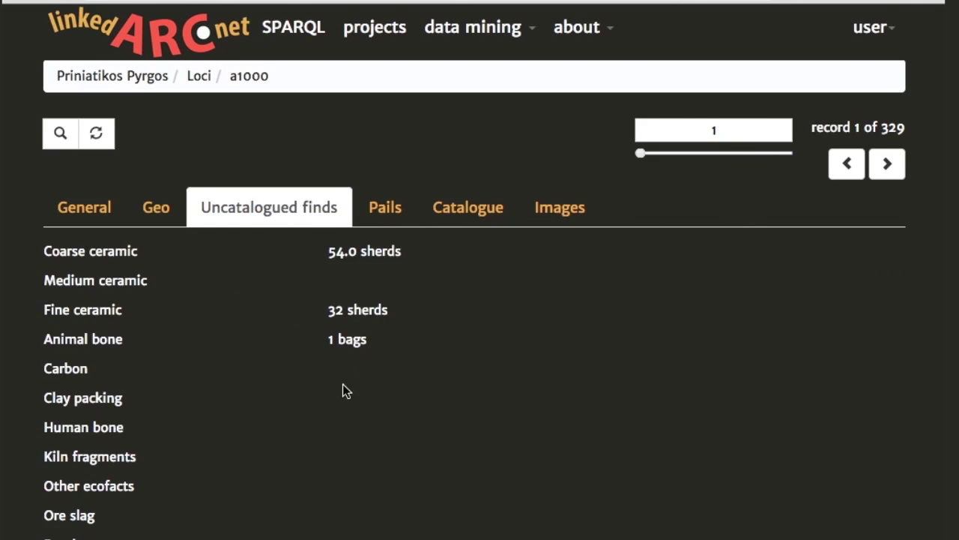
{"action": "scroll", "coordinate": [386, 375], "scroll_direction": "down", "scroll_amount": 3}
{"action": "scroll", "coordinate": [386, 371], "scroll_direction": "up", "scroll_amount": 3}
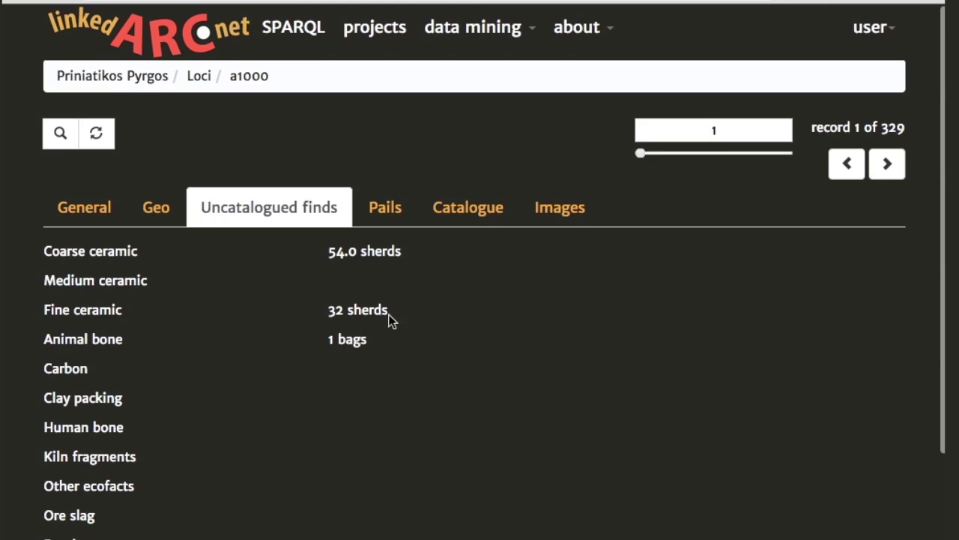
{"action": "scroll", "coordinate": [380, 332], "scroll_direction": "down", "scroll_amount": 3}
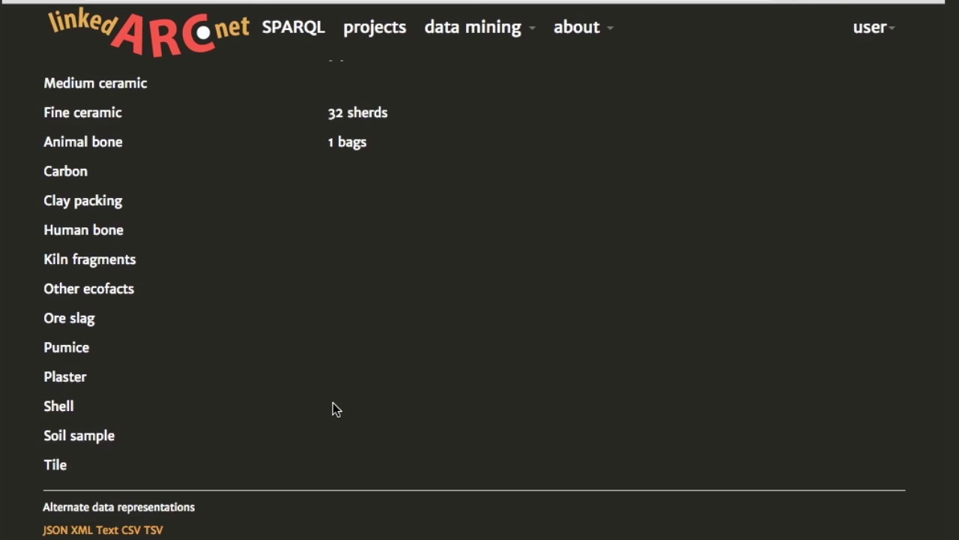
{"action": "scroll", "coordinate": [203, 213], "scroll_direction": "up", "scroll_amount": 5}
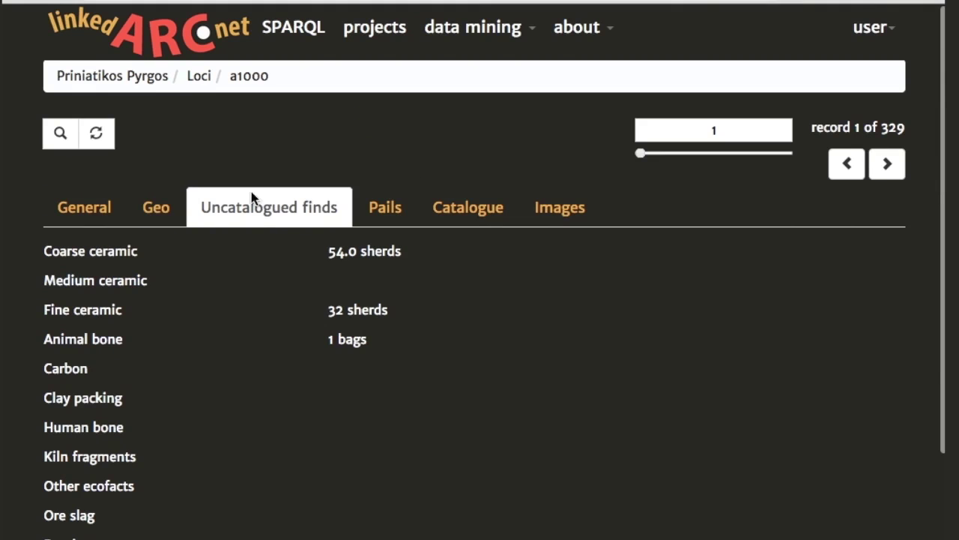
{"action": "scroll", "coordinate": [333, 390], "scroll_direction": "down", "scroll_amount": 2}
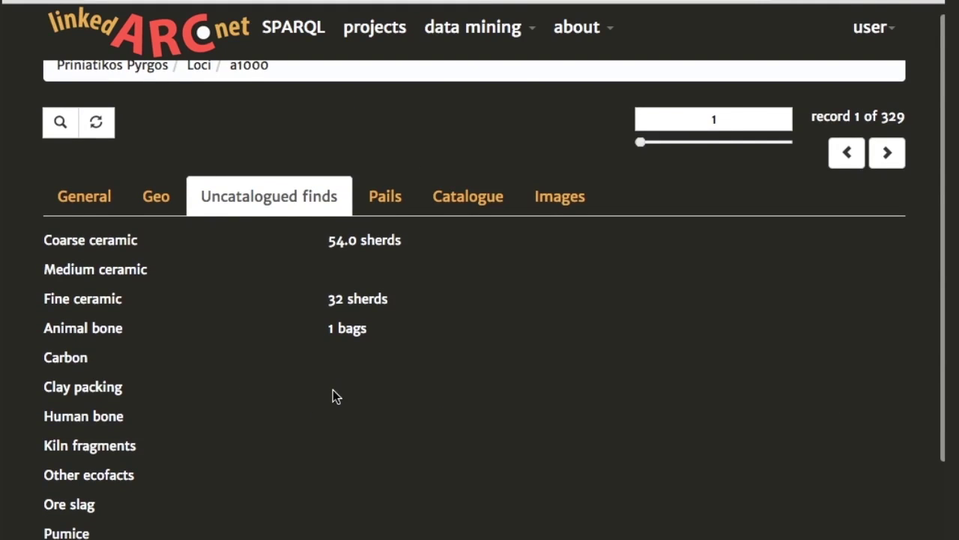
{"action": "scroll", "coordinate": [333, 389], "scroll_direction": "down", "scroll_amount": 2}
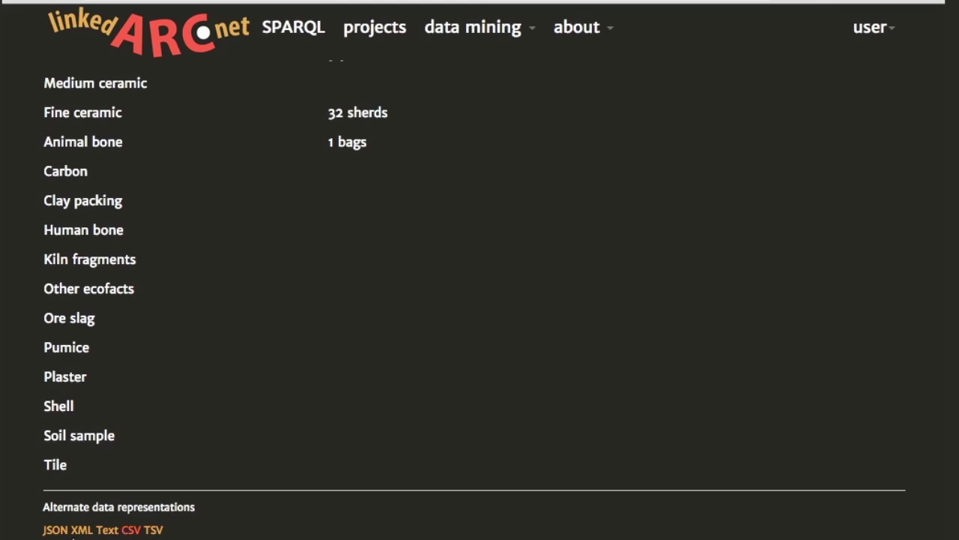
Examine the JSON representation of the locus data and return to the record.
{"action": "left_click", "coordinate": [54, 529]}
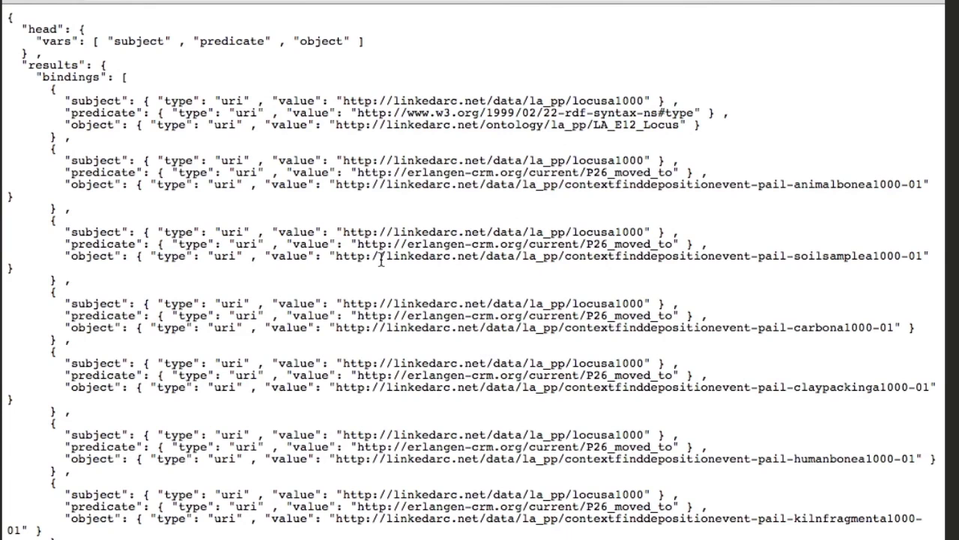
{"action": "scroll", "coordinate": [402, 285], "scroll_direction": "down", "scroll_amount": 1}
{"action": "scroll", "coordinate": [403, 284], "scroll_direction": "down", "scroll_amount": 15}
{"action": "scroll", "coordinate": [399, 280], "scroll_direction": "up", "scroll_amount": 15}
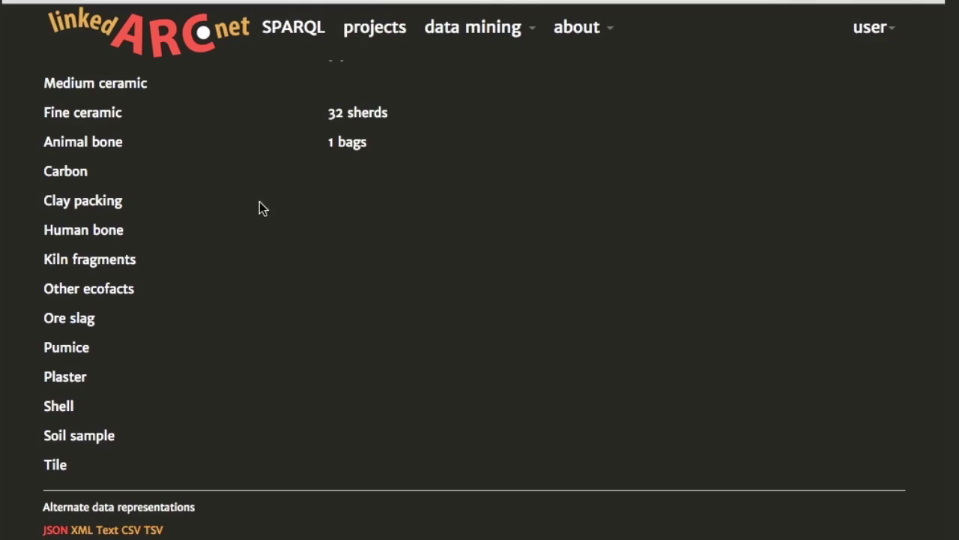
{"action": "key", "text": "alt+Left"}
Examine the Text representation of the locus data, return to the record and show its Catalogue data.
{"action": "left_click", "coordinate": [109, 529]}
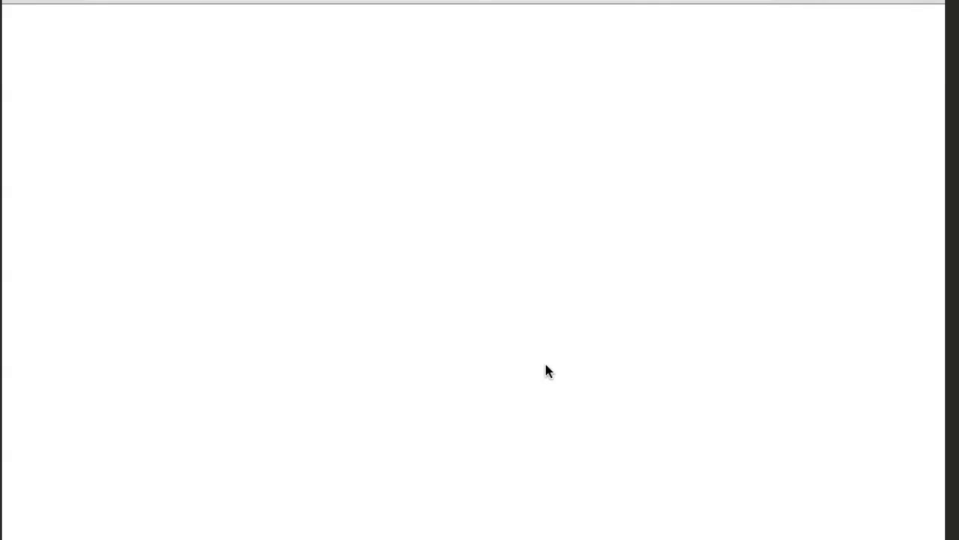
{"action": "scroll", "coordinate": [362, 387], "scroll_direction": "down", "scroll_amount": 2}
{"action": "scroll", "coordinate": [361, 387], "scroll_direction": "up", "scroll_amount": 2}
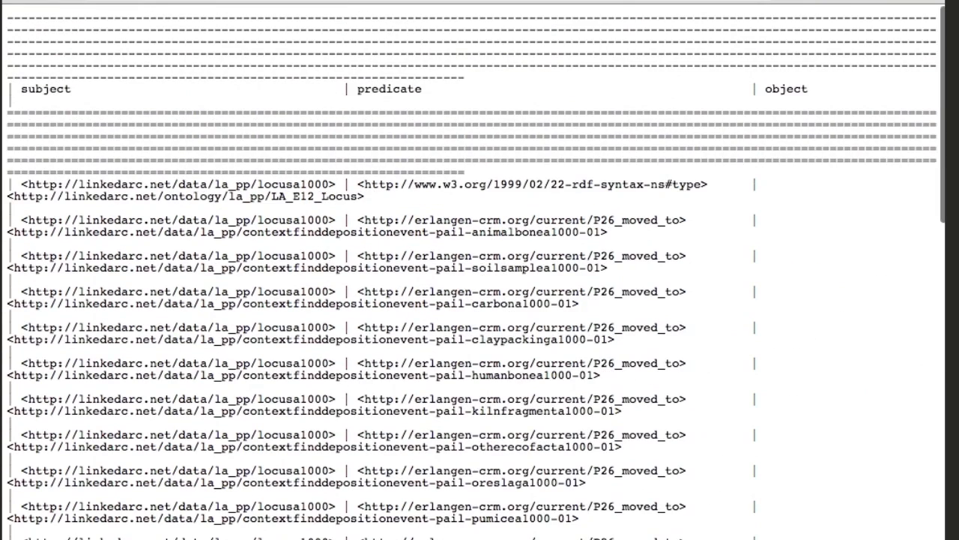
{"action": "key", "text": "alt+Left"}
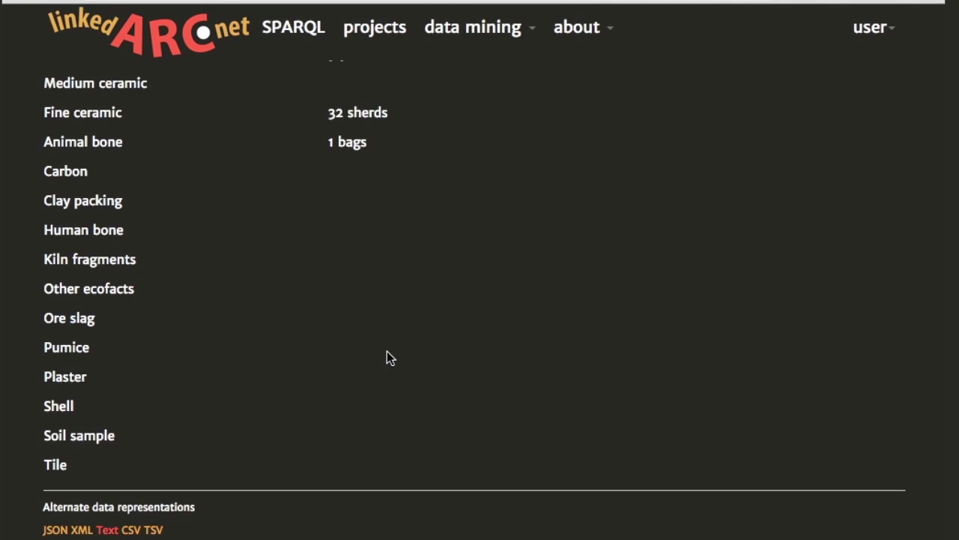
{"action": "scroll", "coordinate": [387, 351], "scroll_direction": "up", "scroll_amount": 3}
{"action": "left_click", "coordinate": [469, 216]}
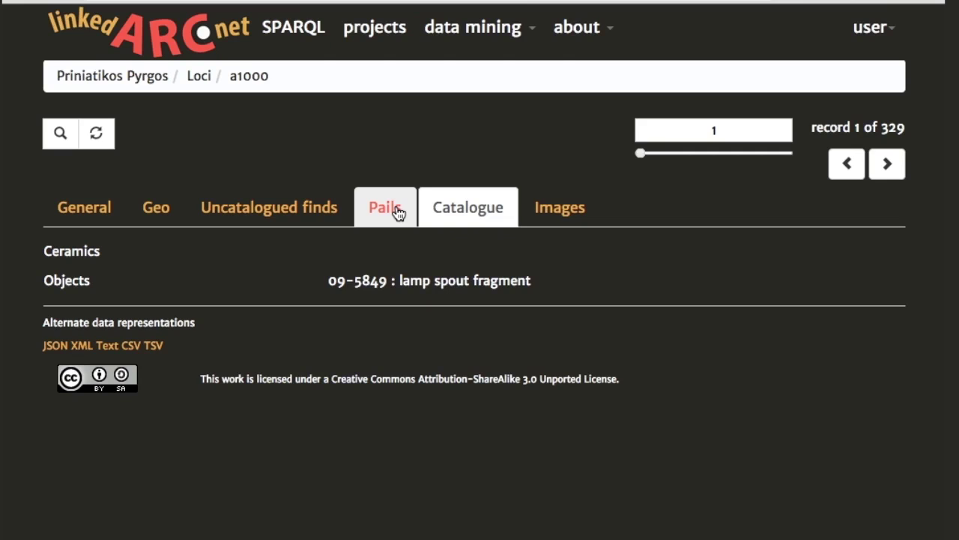